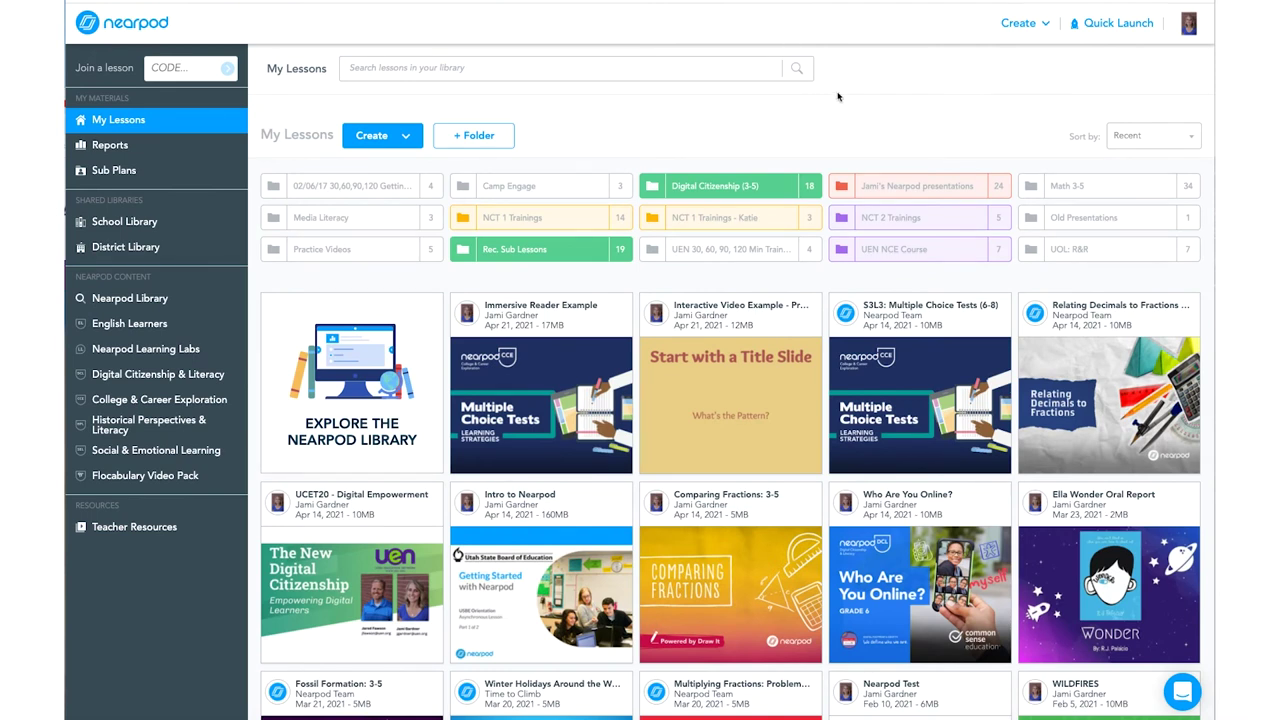
Open the account's Lesson Settings.
click(1190, 24)
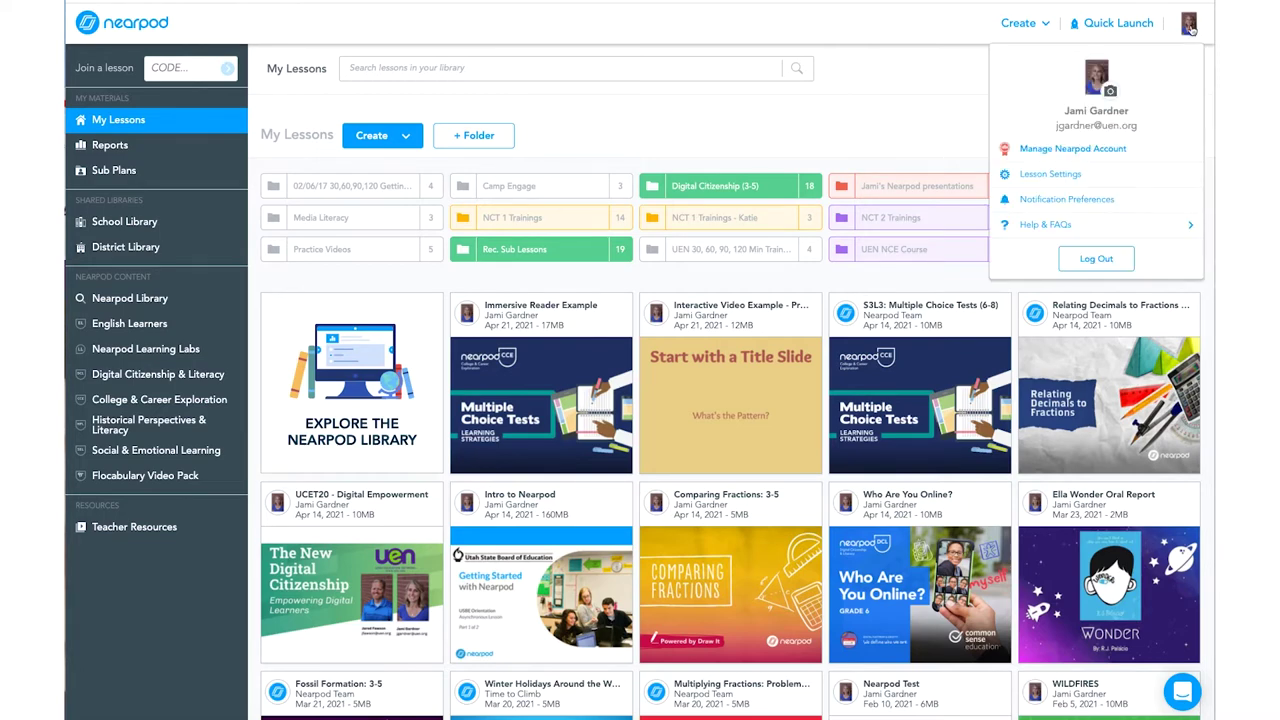
click(1052, 175)
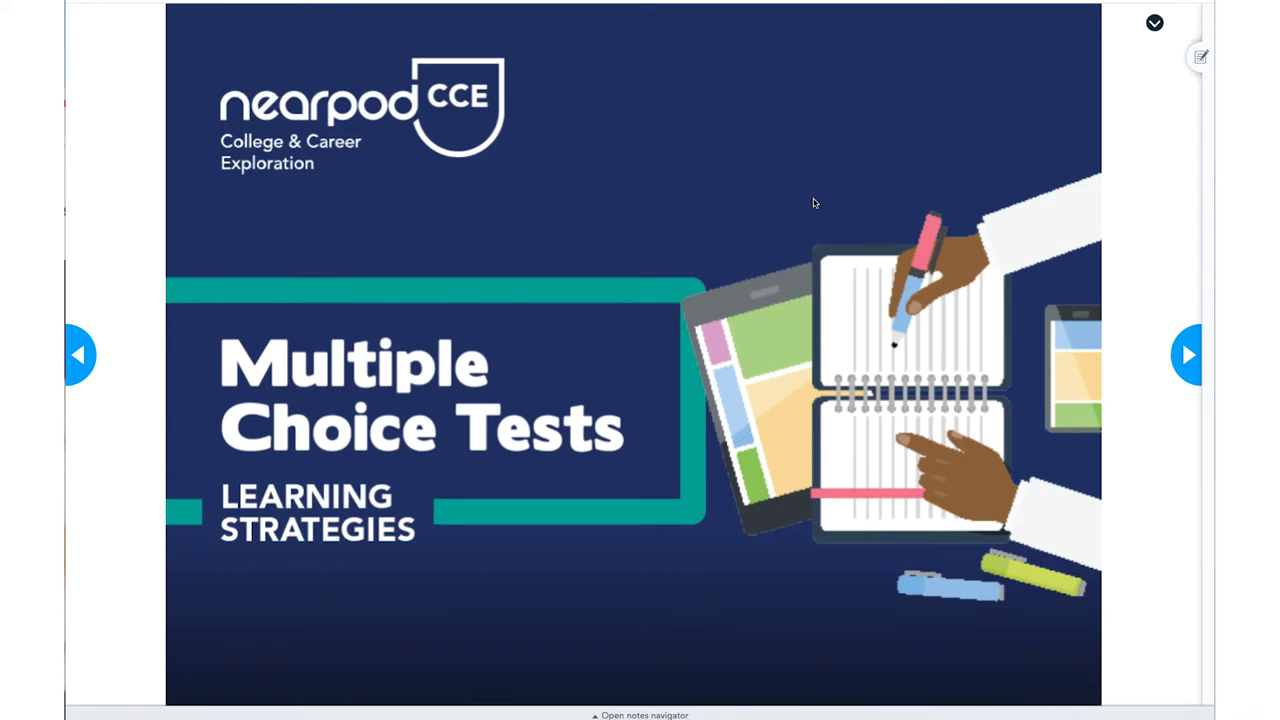
Advance past the lesson's title slide and check the Immersive Reader's voice speed and voice selection options.
click(1187, 365)
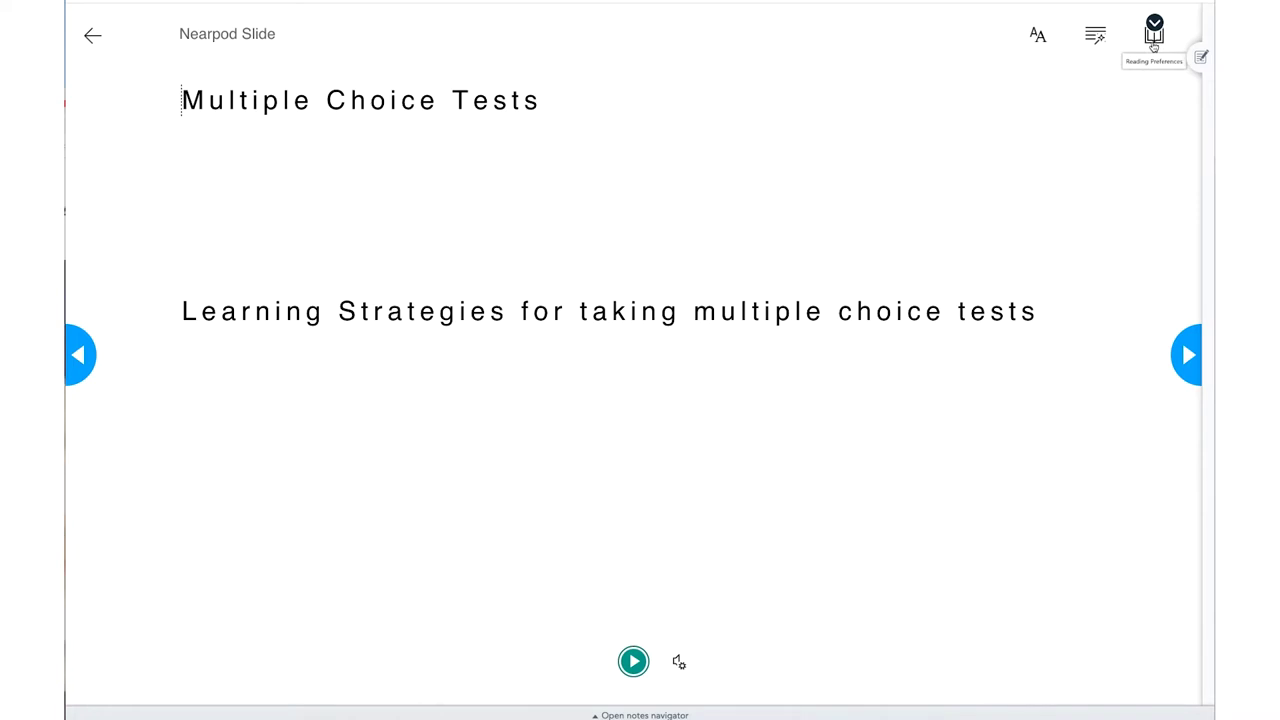
click(679, 661)
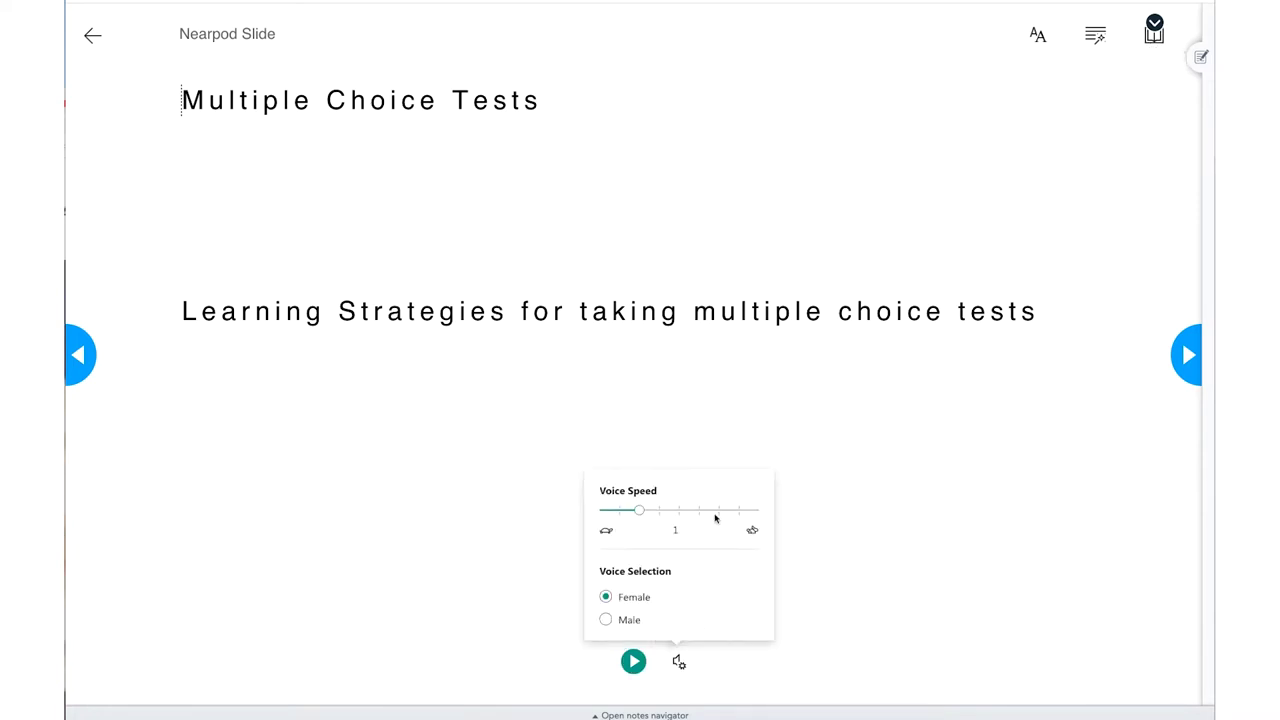
click(891, 576)
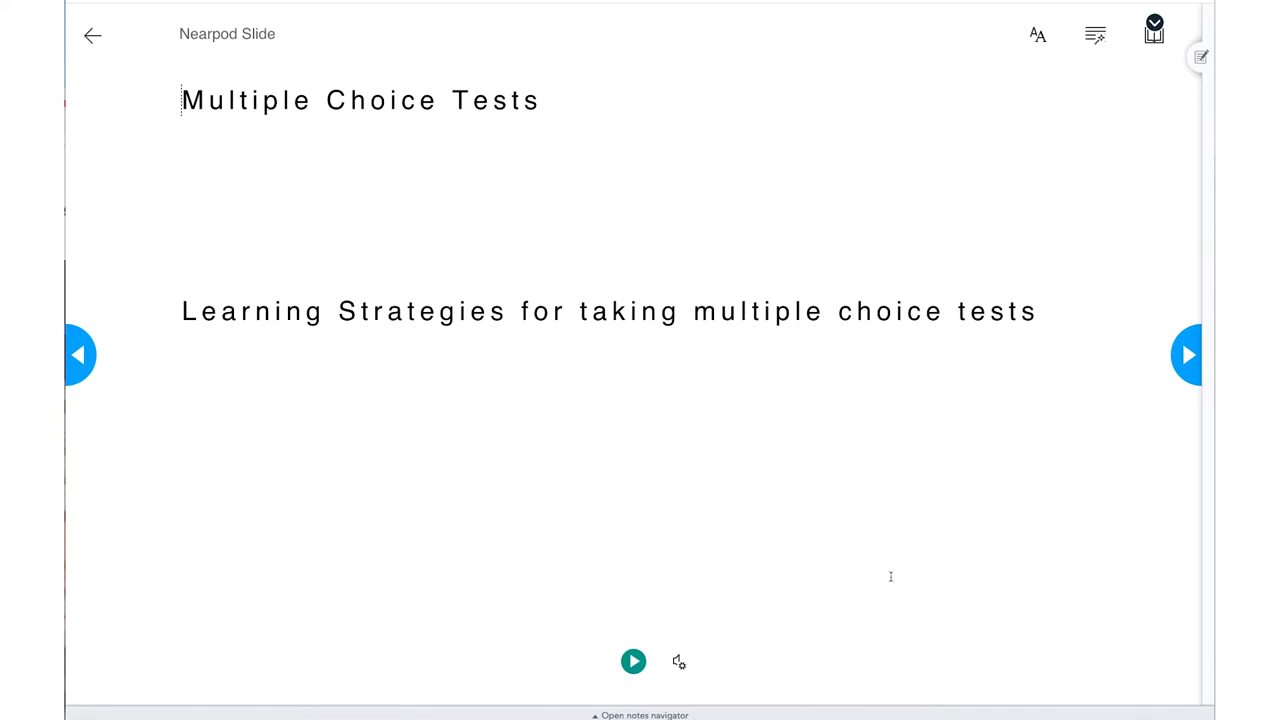
Translate the whole slide text into French (France) in the reading preferences.
click(1154, 38)
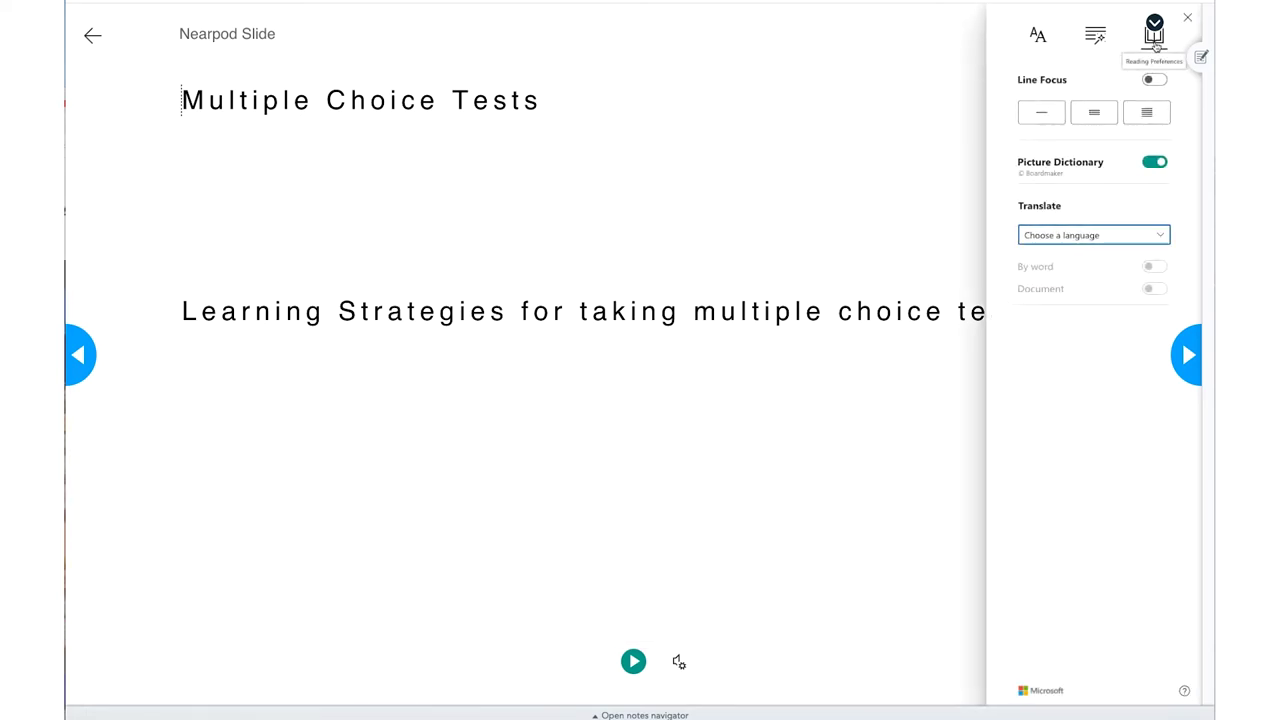
click(1160, 236)
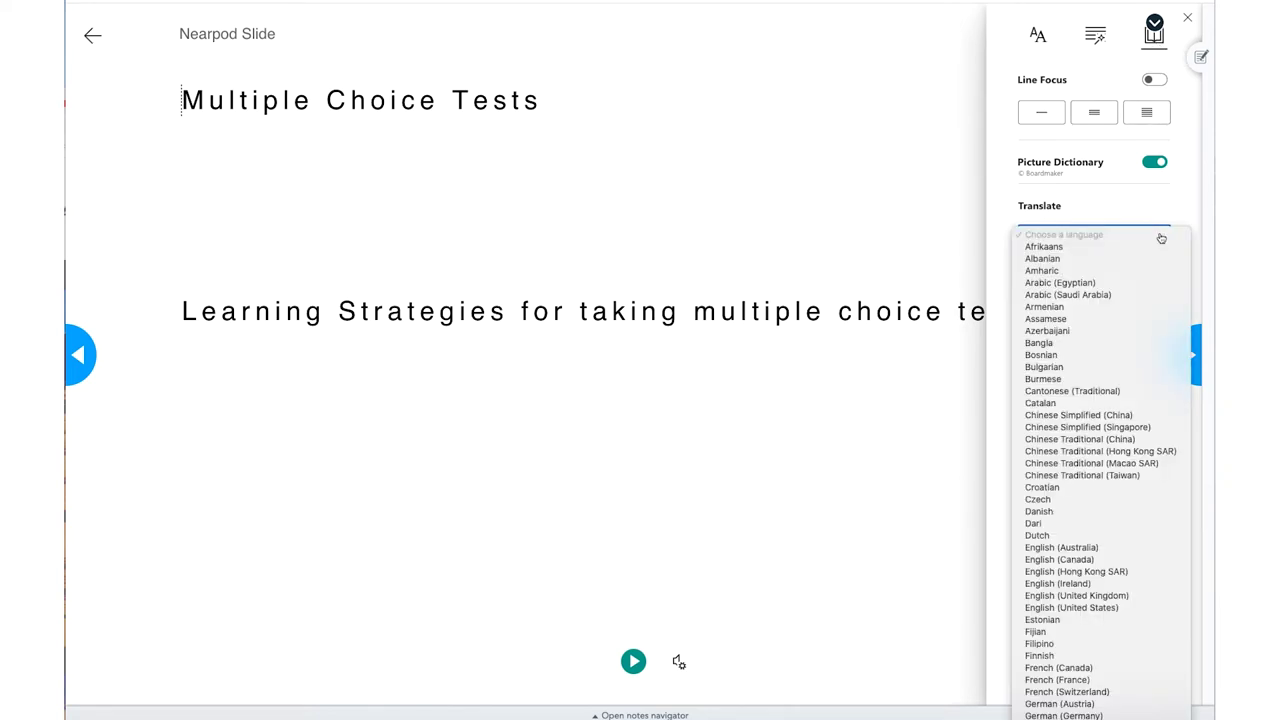
click(1095, 680)
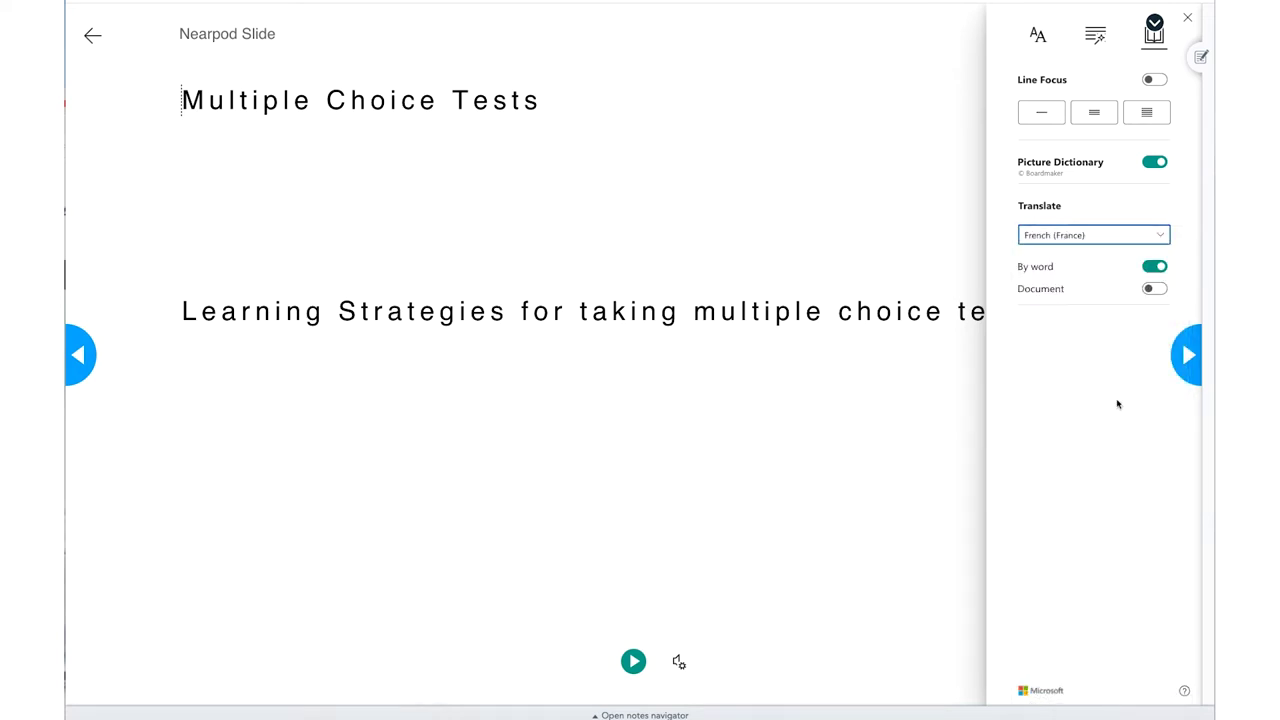
click(1153, 267)
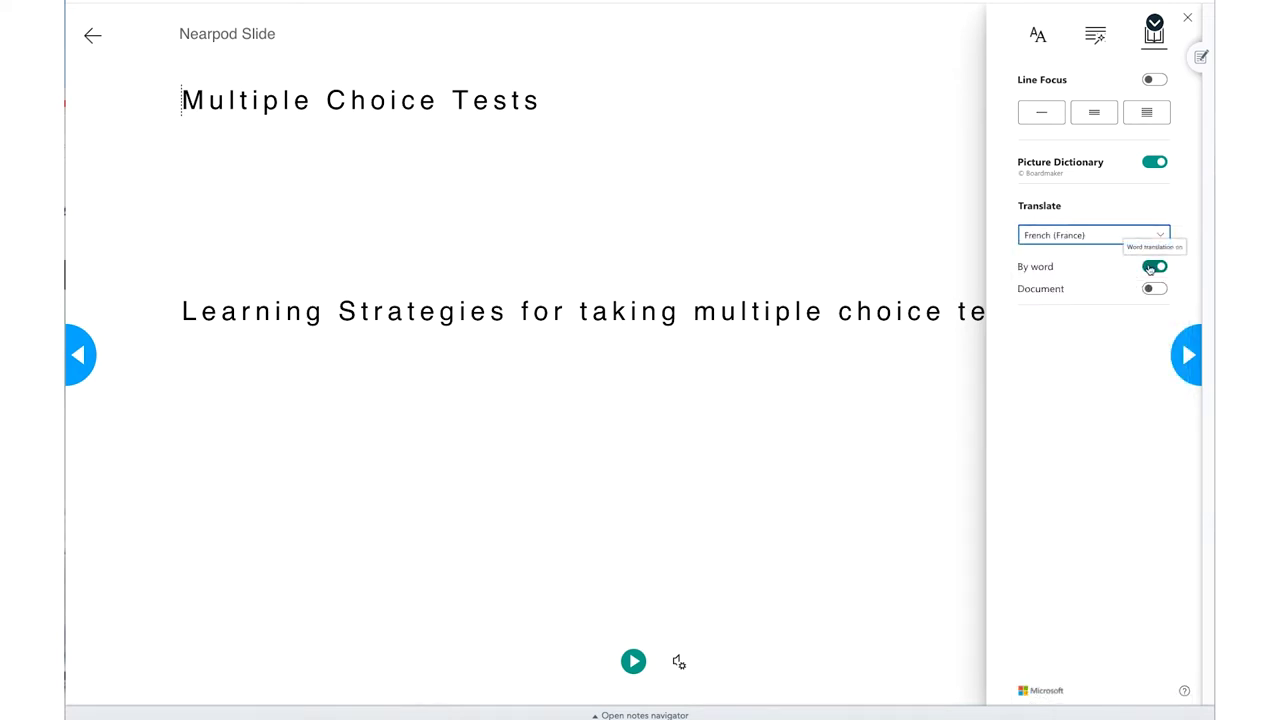
click(1155, 289)
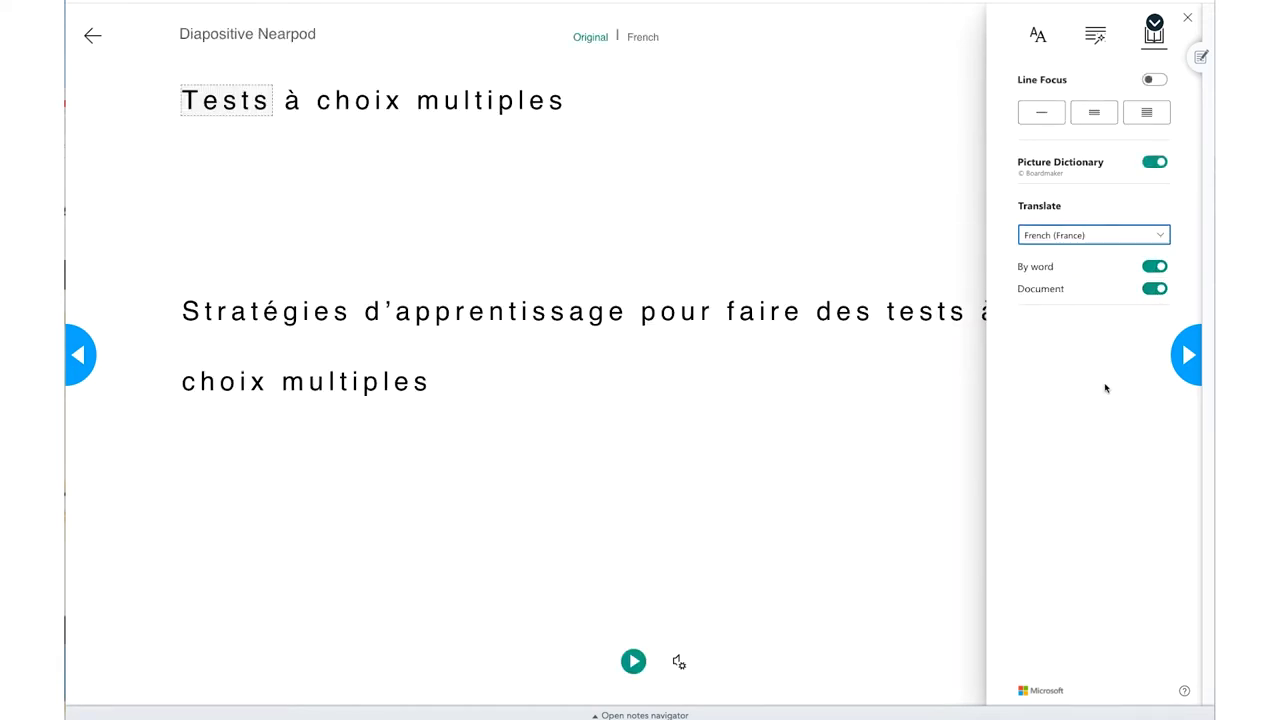
Turn off document translation and set the translation language to English (United States).
click(1155, 289)
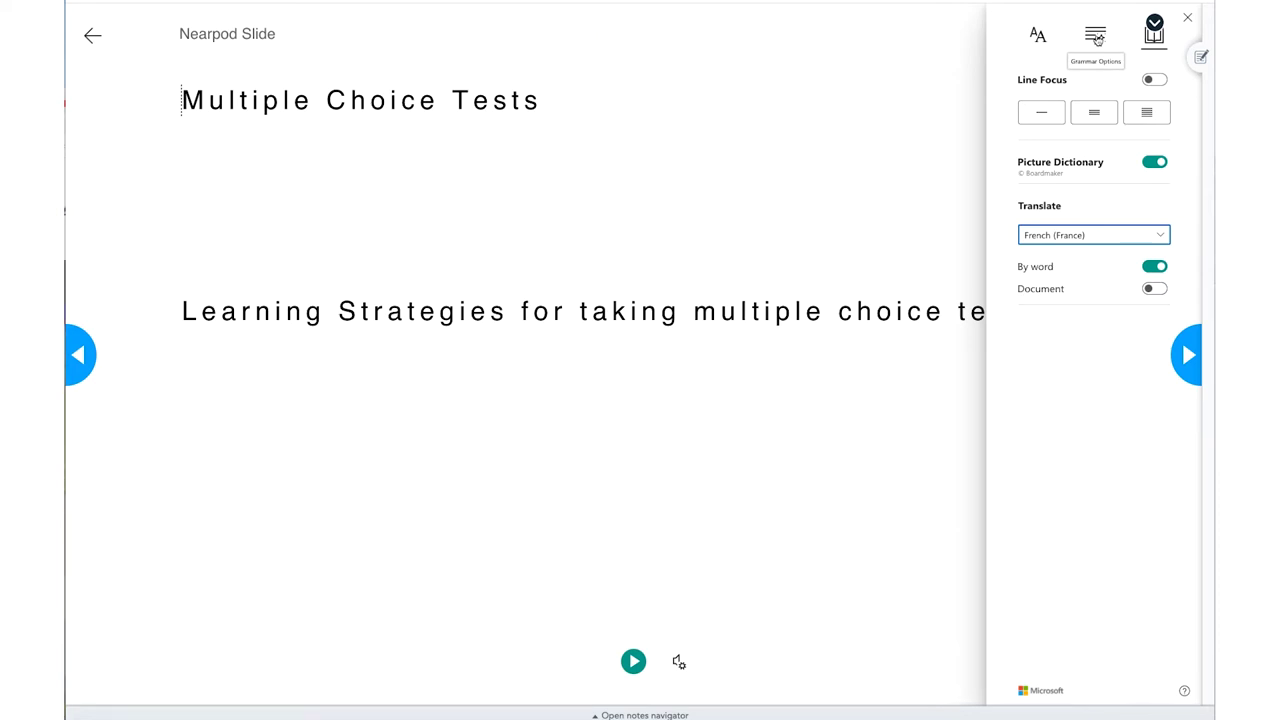
click(1158, 235)
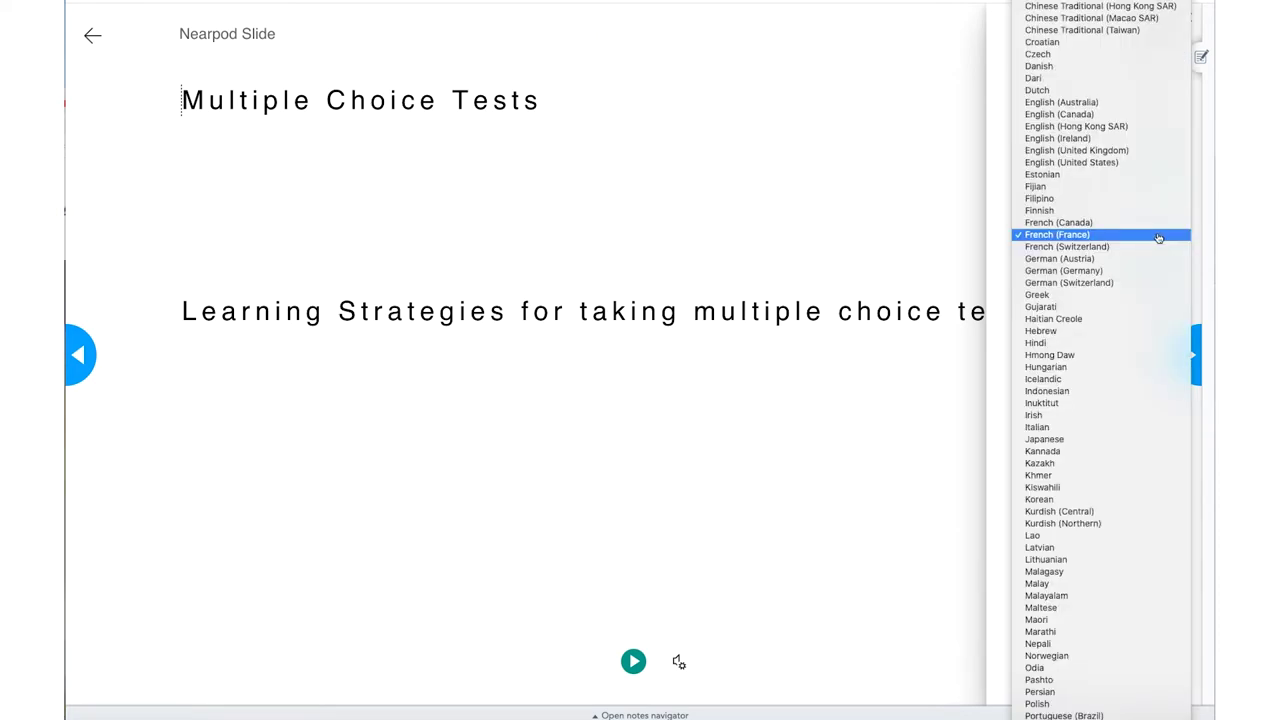
scroll(1158, 237, up, 3)
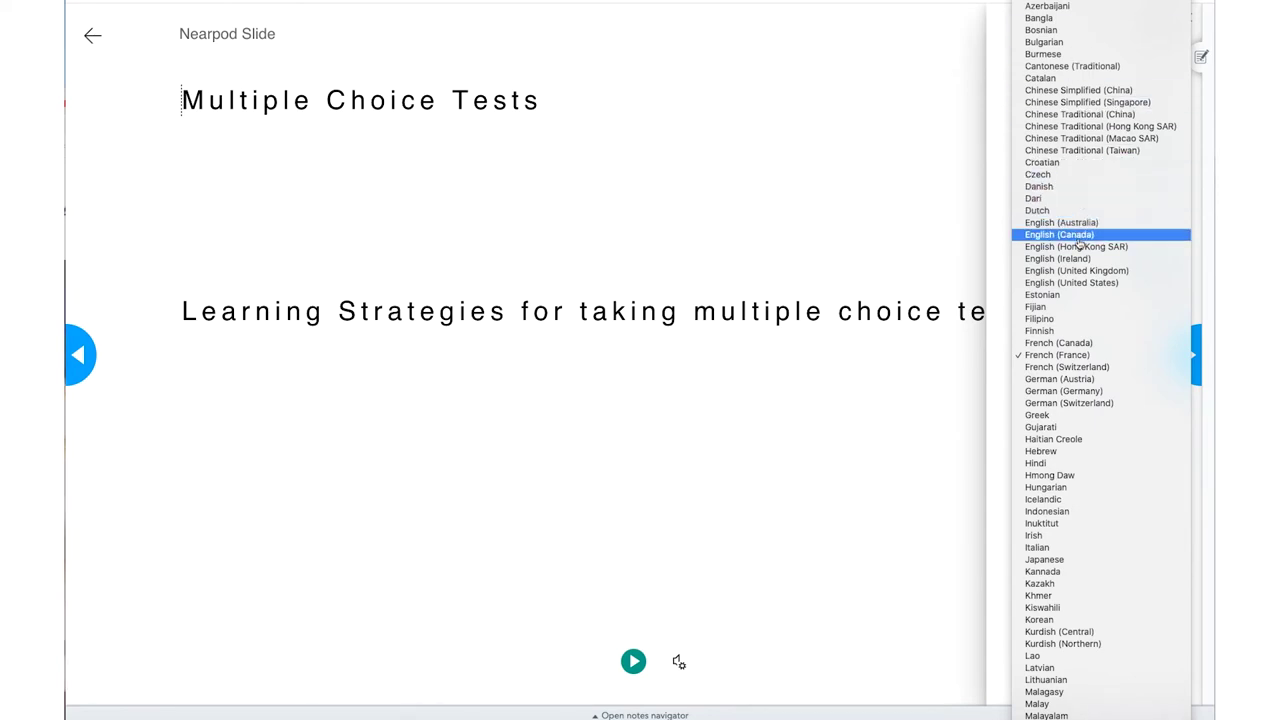
click(1080, 283)
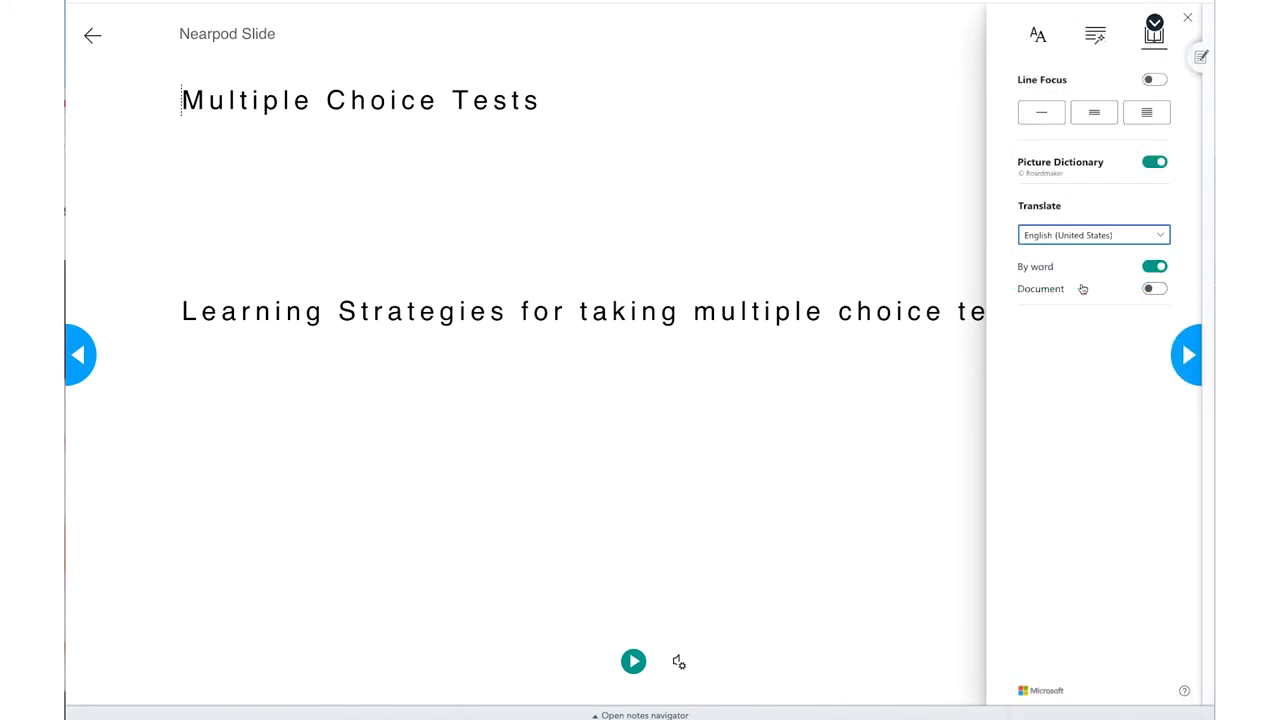
Split the words into syllables and highlight nouns and verbs with their part-of-speech labels shown.
click(1095, 35)
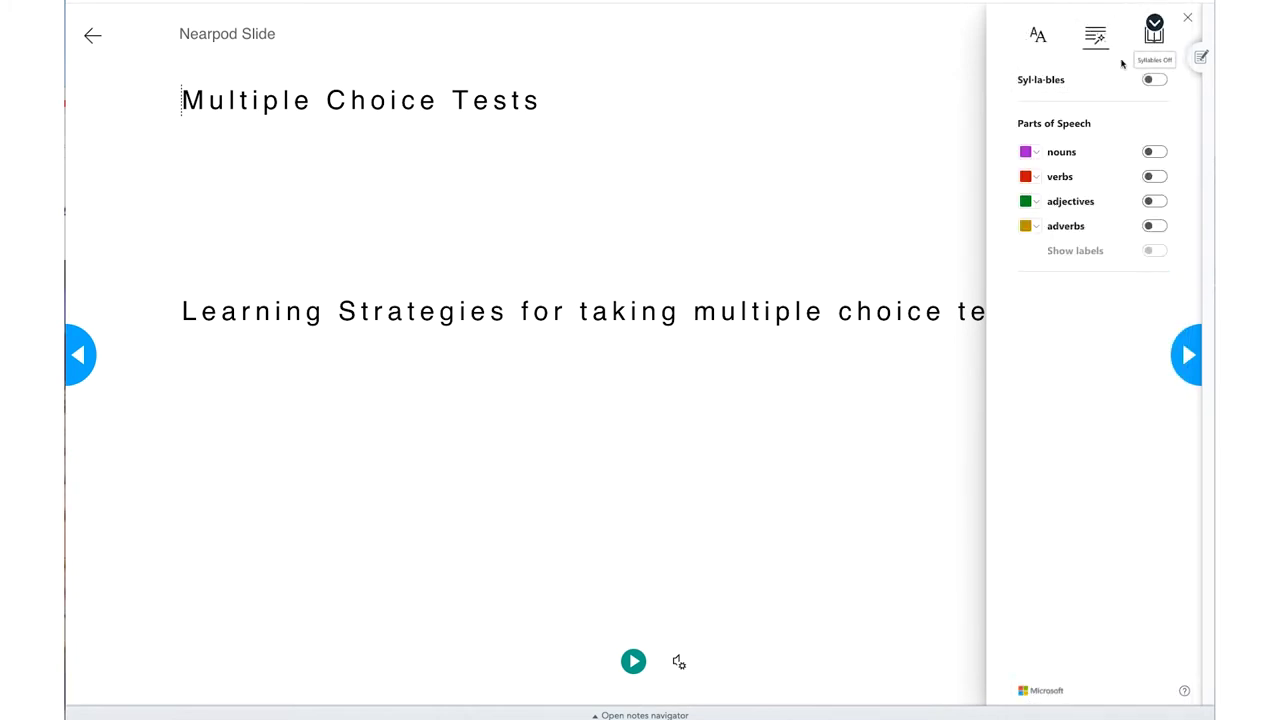
click(1158, 81)
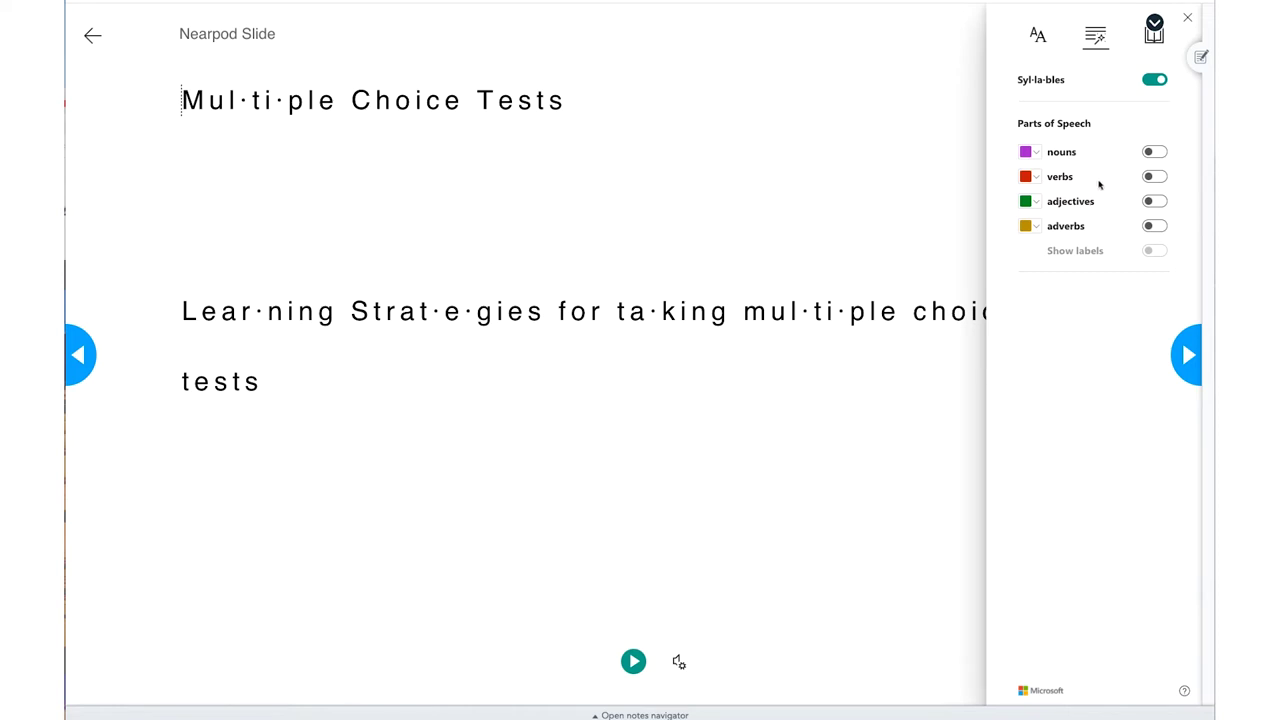
click(1160, 177)
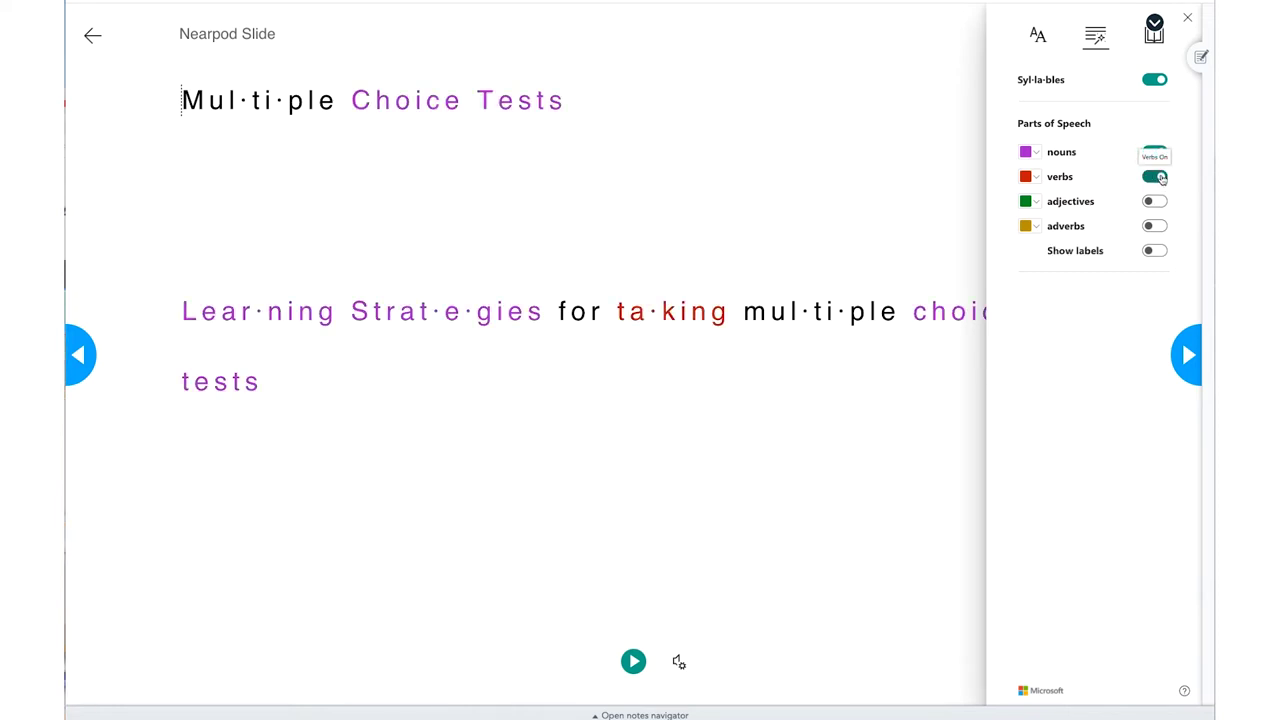
click(1157, 252)
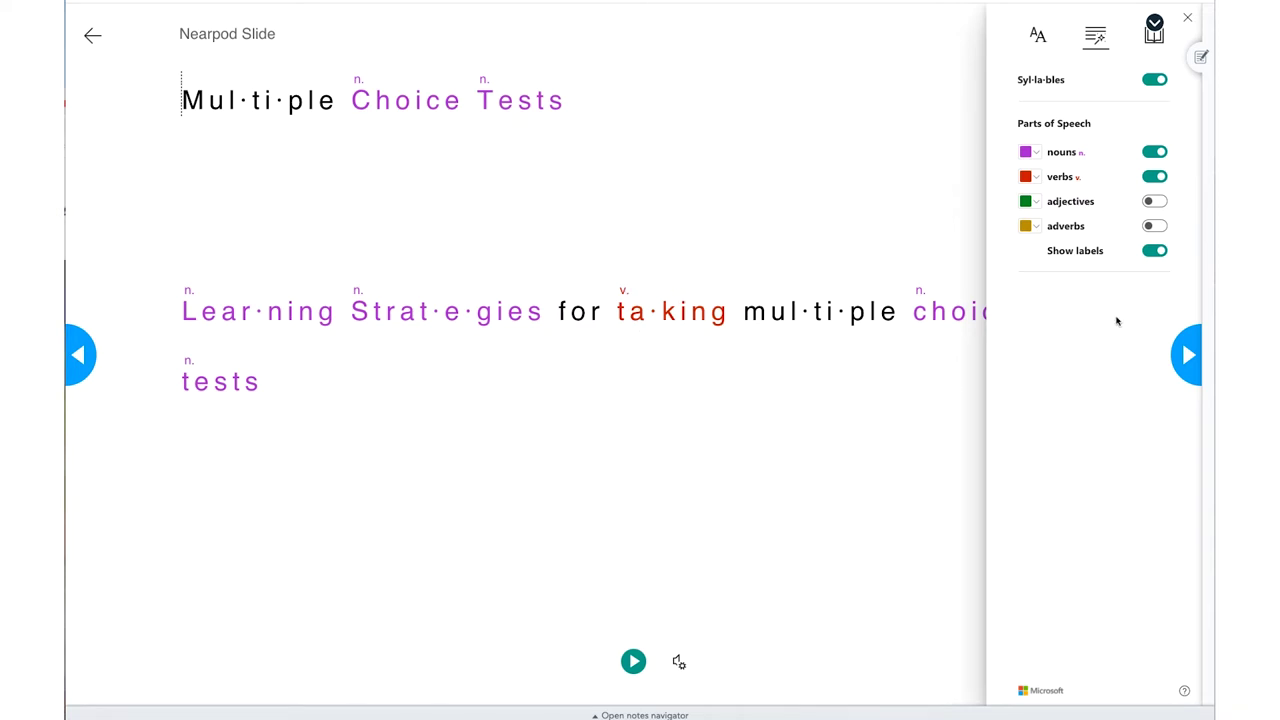
Set the reader's text size to 36 and font to Comic Sans, keeping Increase Spacing on.
click(1038, 35)
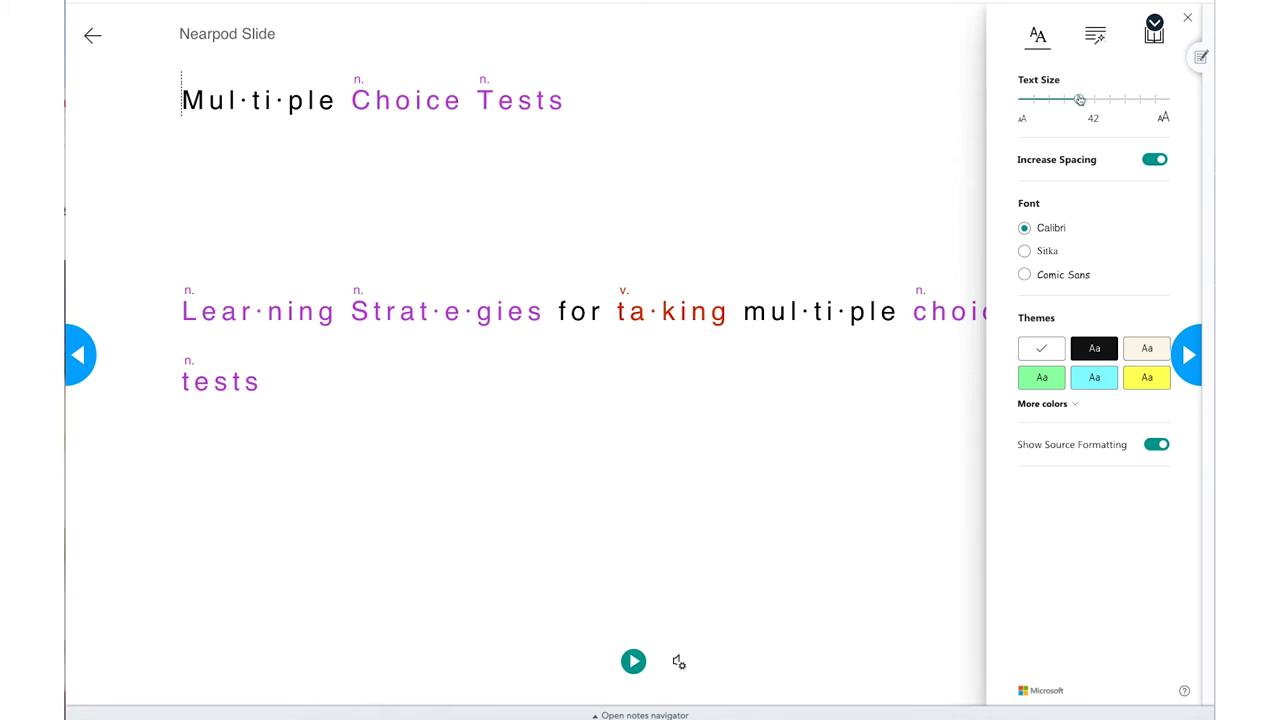
mouse_move(1080, 100)
mouse_down()
mouse_move(1132, 103)
mouse_move(1064, 102)
mouse_up()
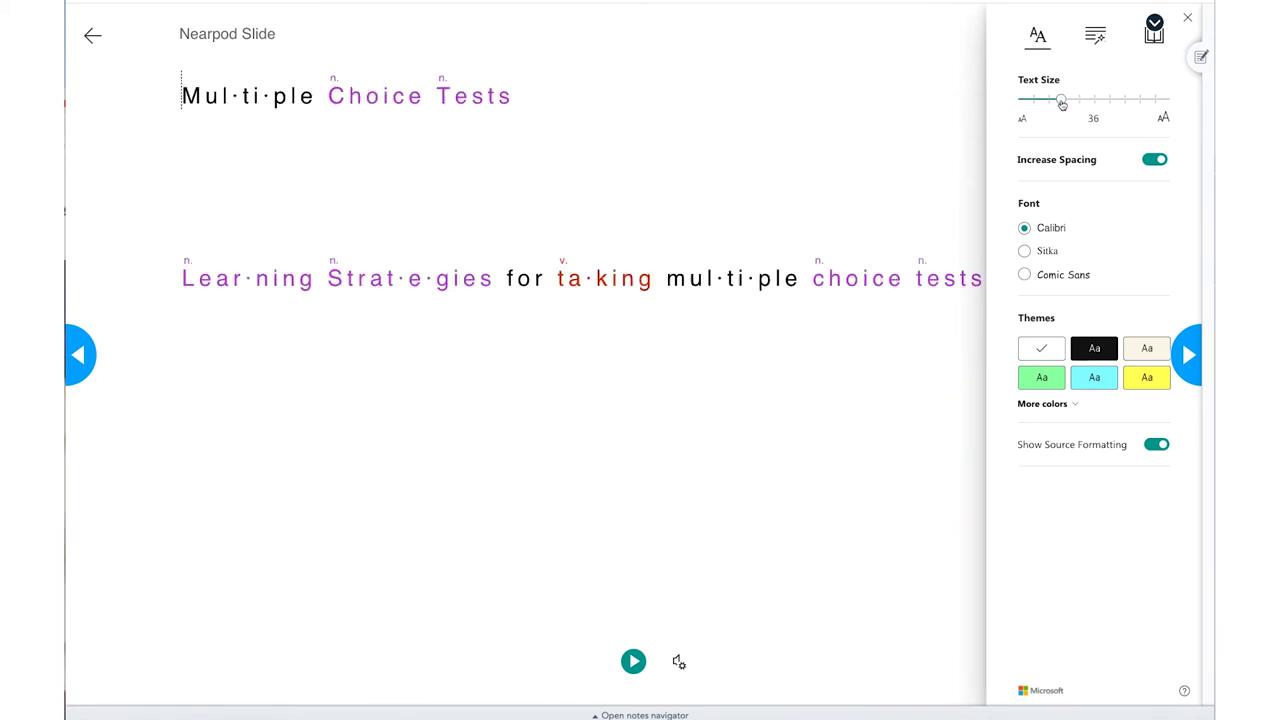
click(1154, 160)
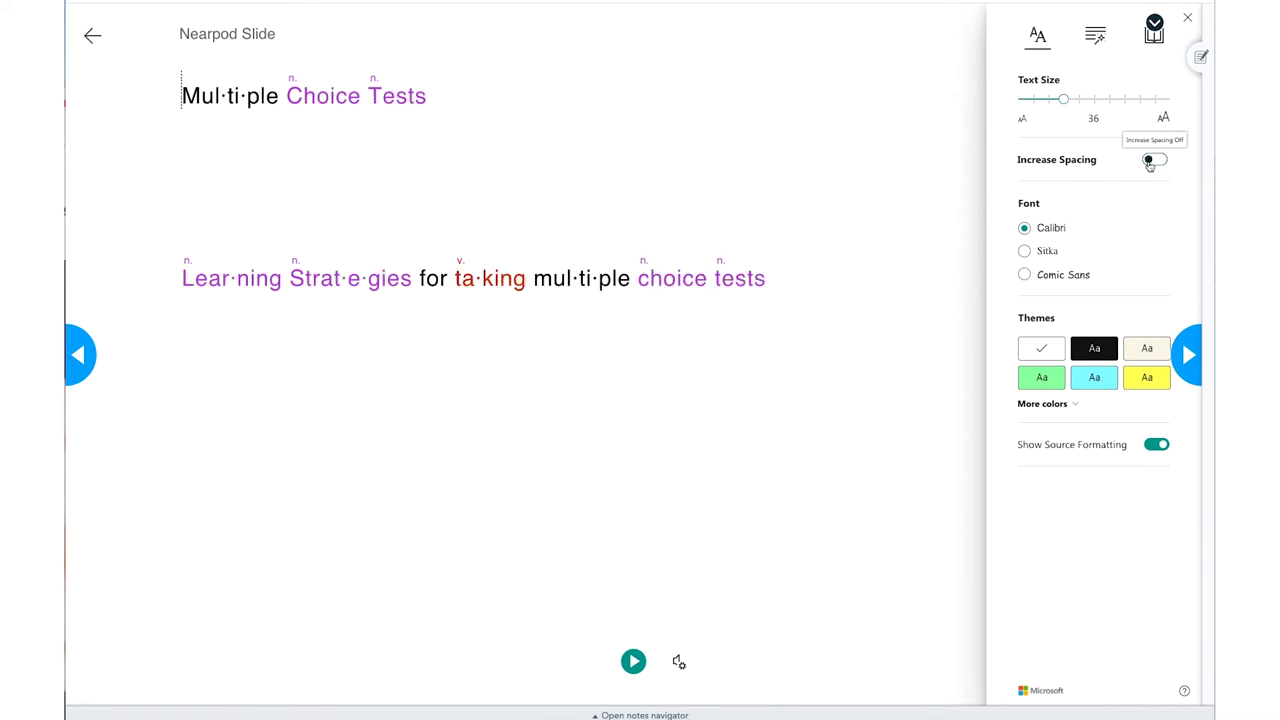
click(1155, 161)
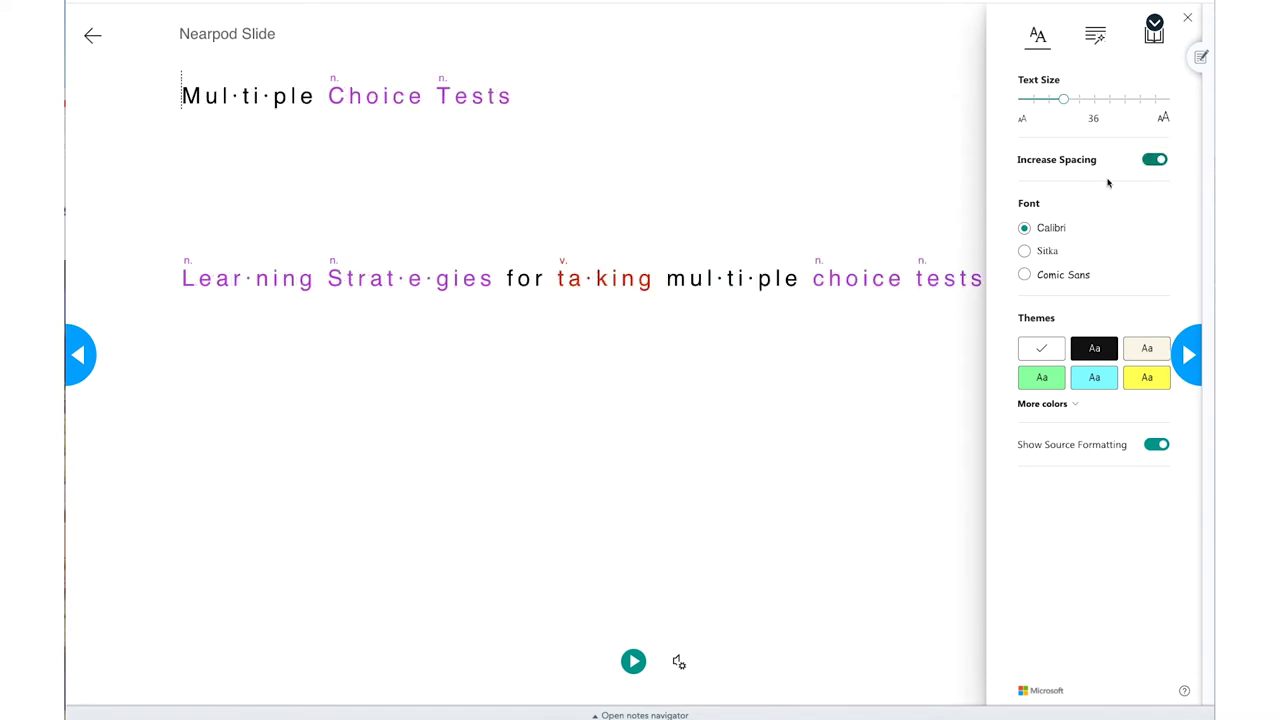
click(1051, 253)
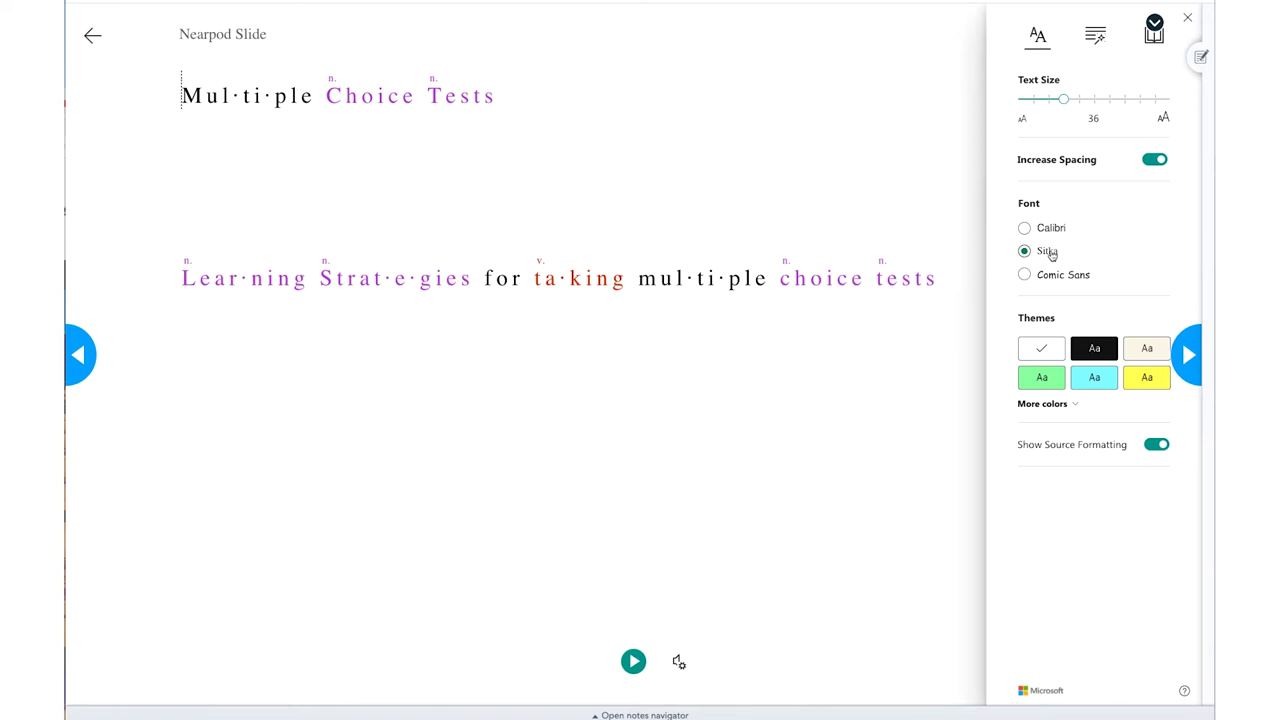
click(1053, 279)
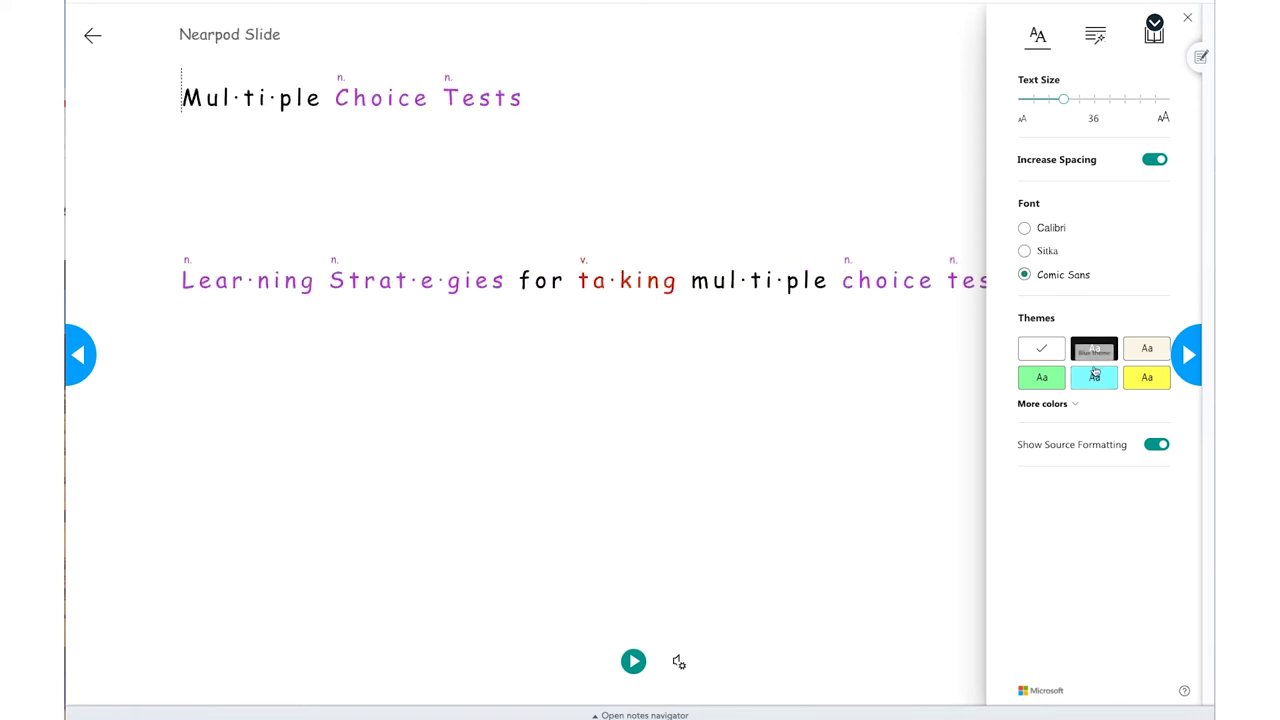
Try the black and beige themes, restore the white theme and close the text preferences.
click(1094, 348)
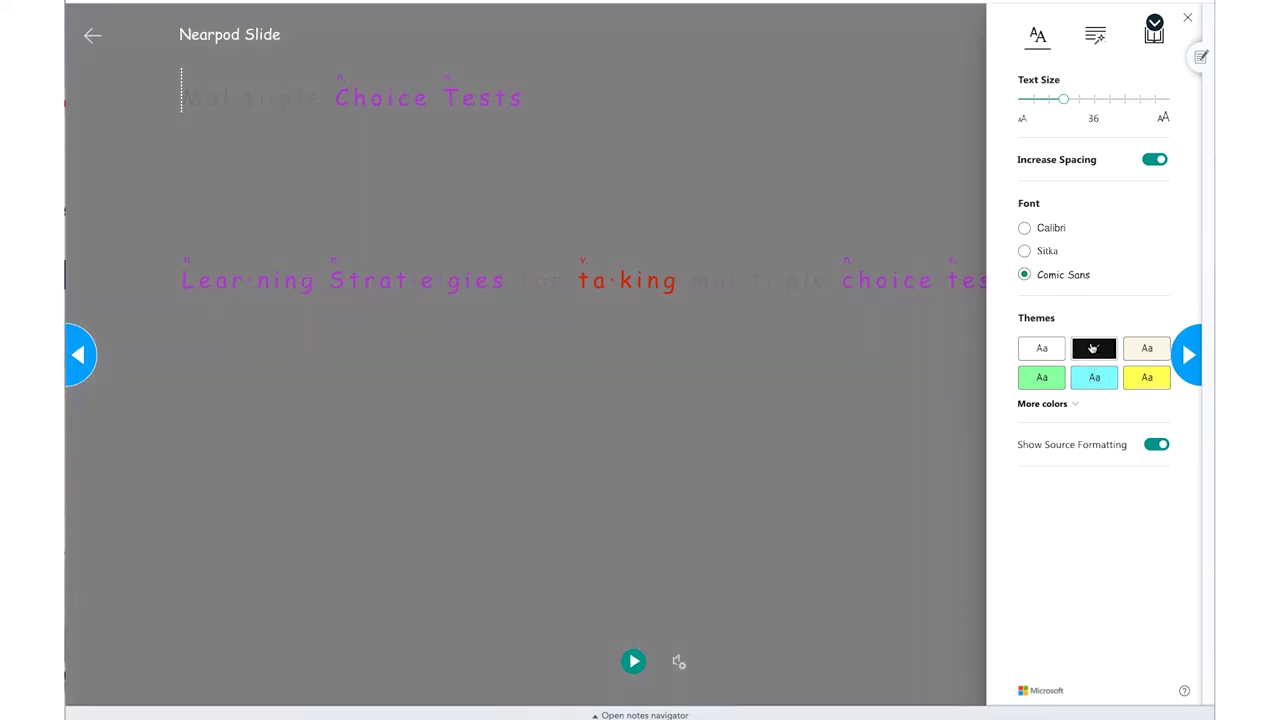
click(1146, 349)
click(1042, 348)
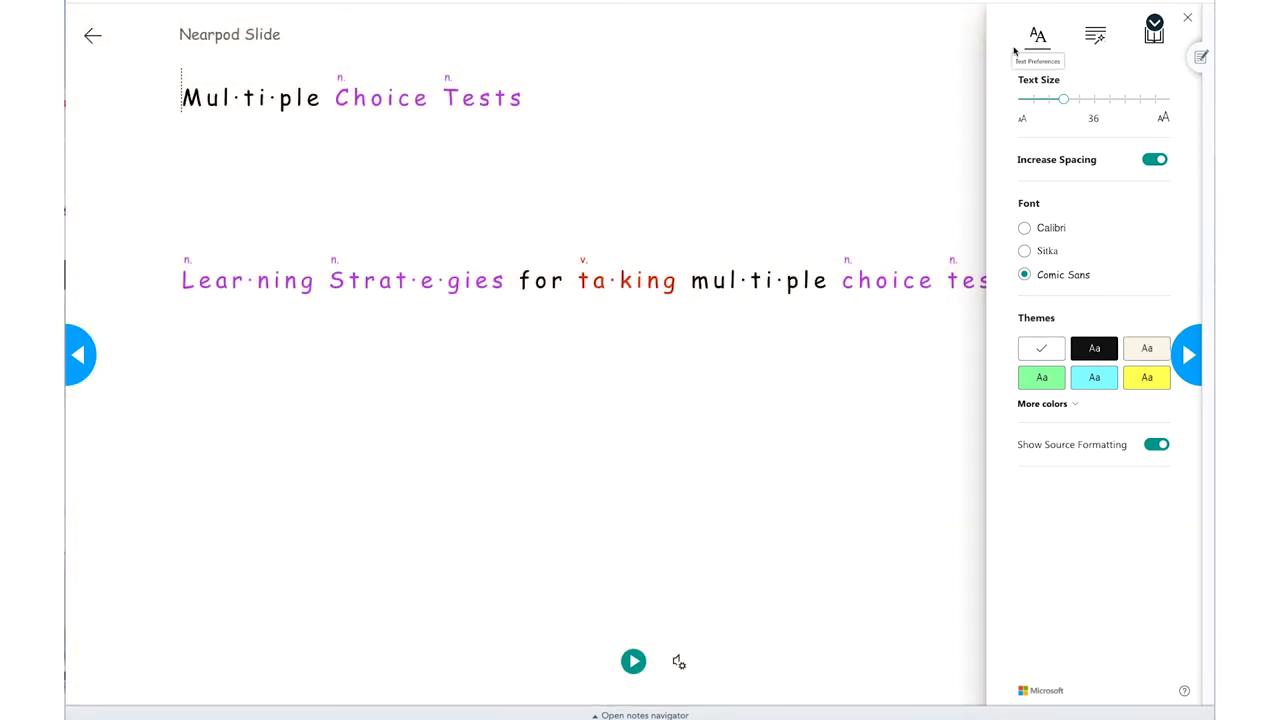
click(931, 57)
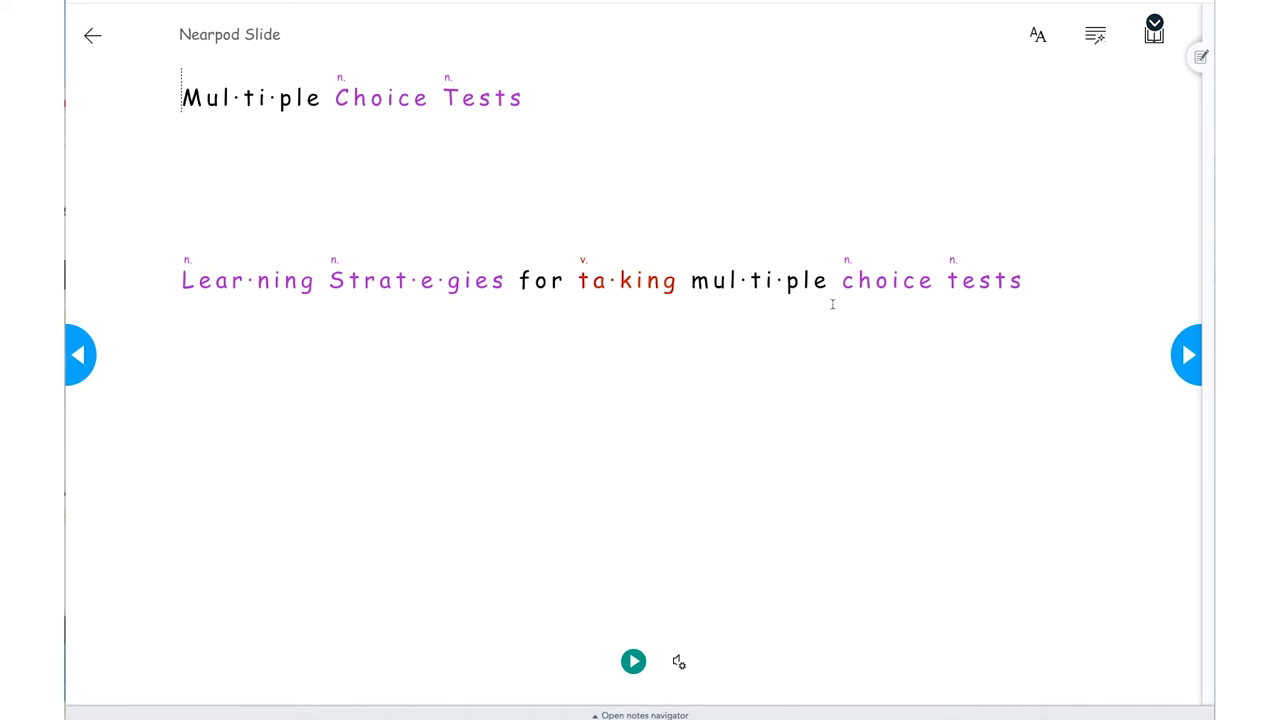
Play the slide text aloud, and exit the Immersive Reader.
click(634, 663)
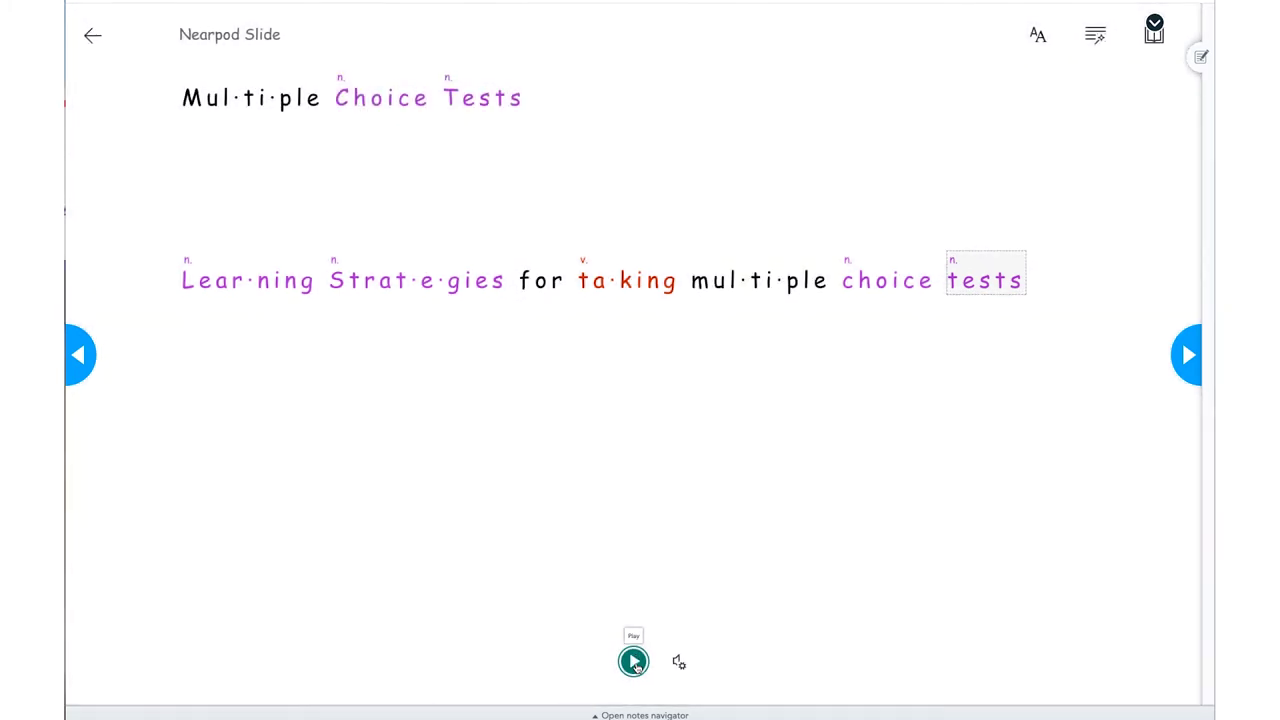
click(92, 36)
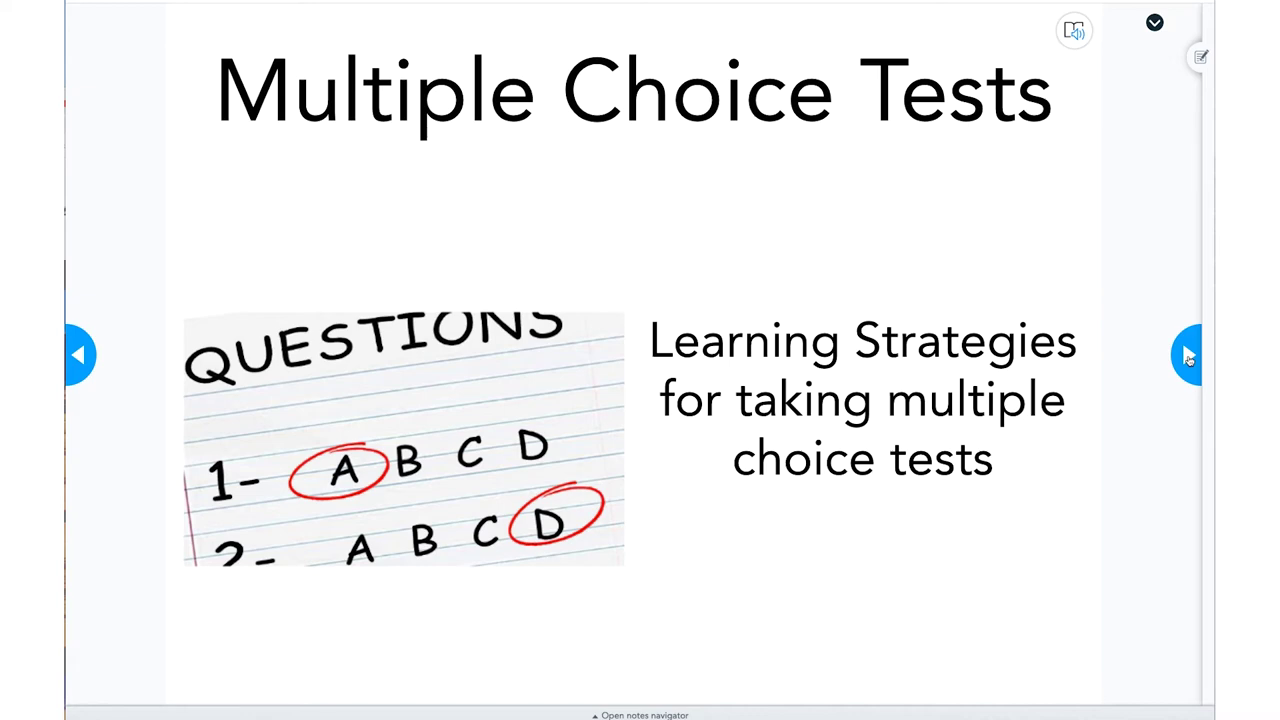
Underline the start of the Kansas cities question with the pen, and view the activity's instructions in the Immersive Reader.
click(1188, 356)
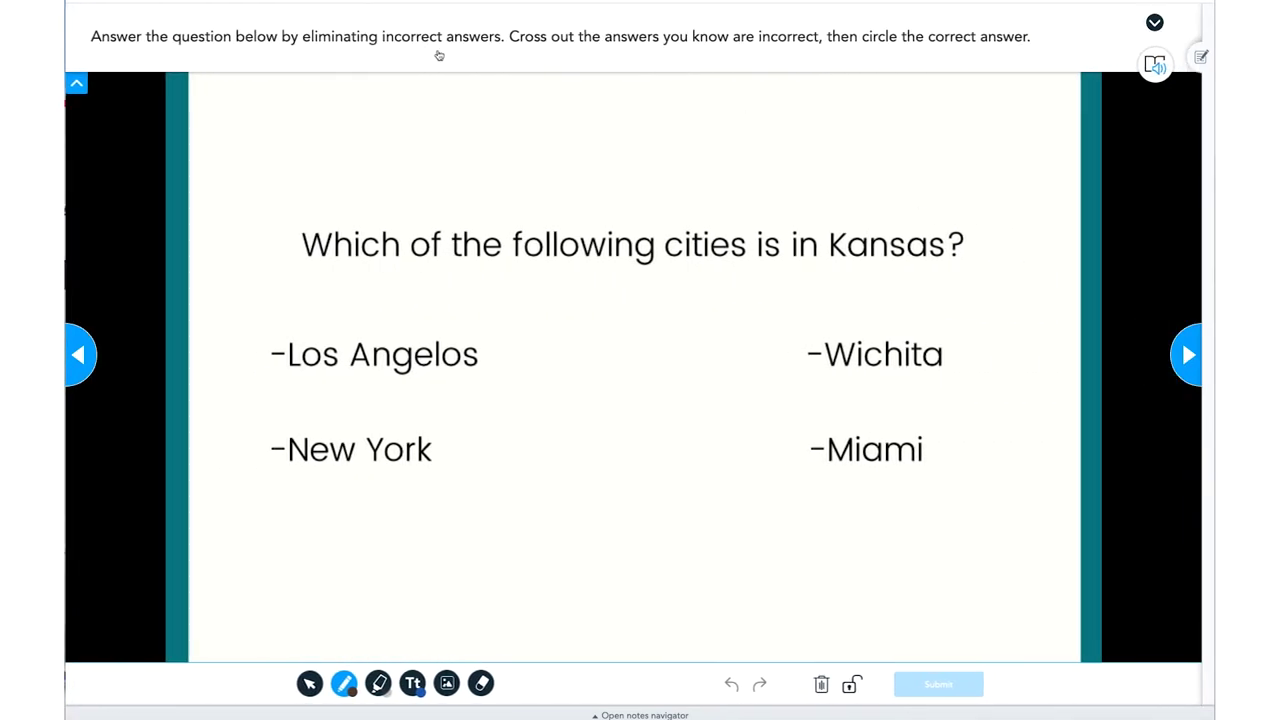
drag(316, 277, 532, 277)
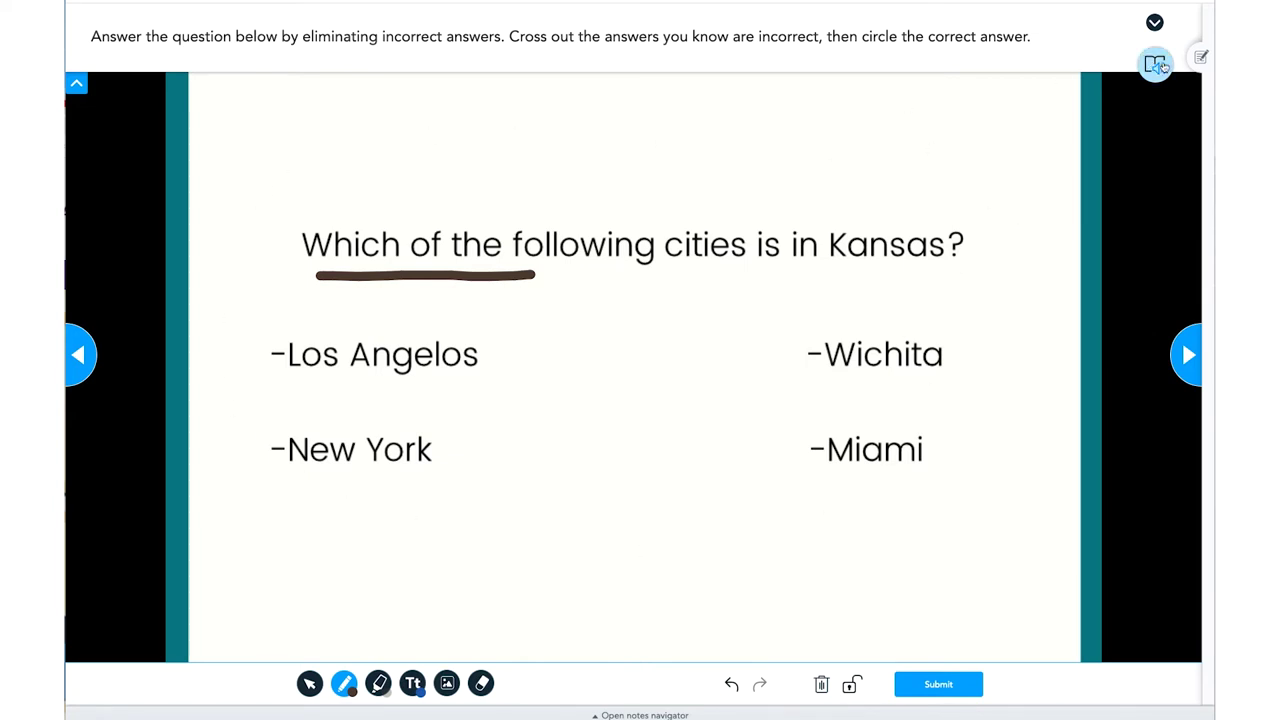
click(1156, 64)
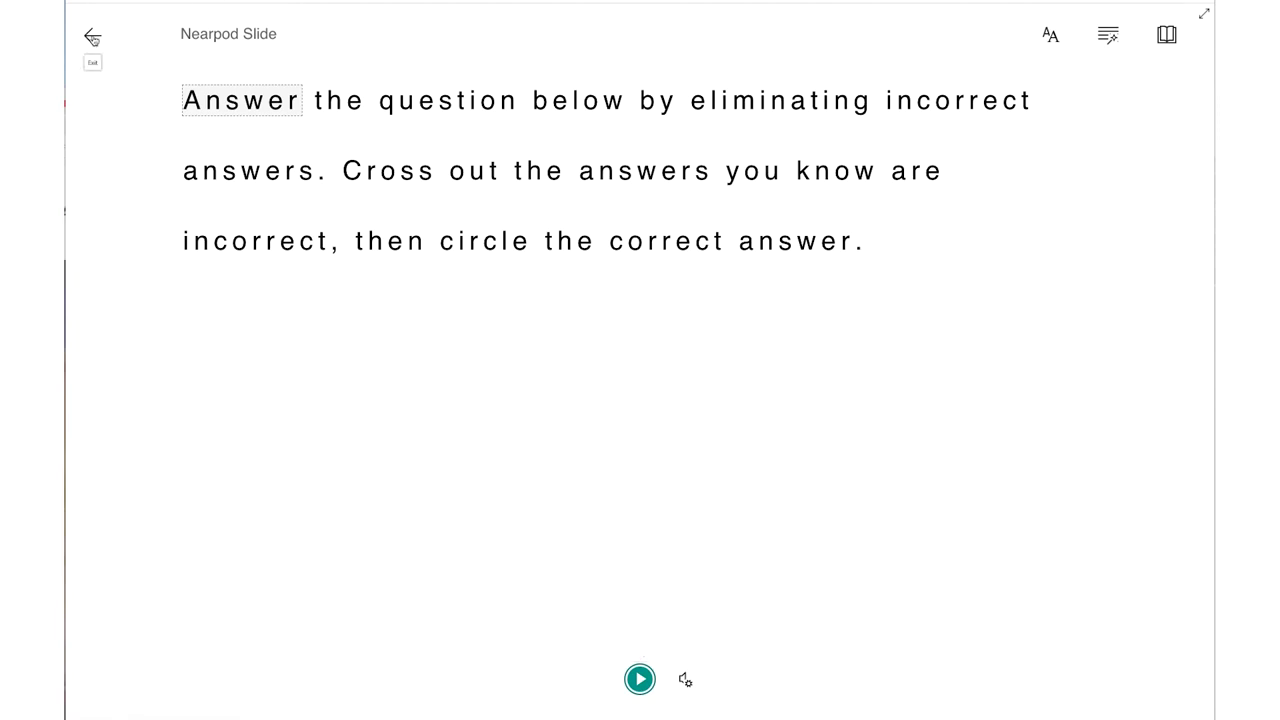
click(92, 35)
Advance past the open-ended question to the poll about eliminating incorrect answers, and play its text aloud in the Immersive Reader.
click(1188, 358)
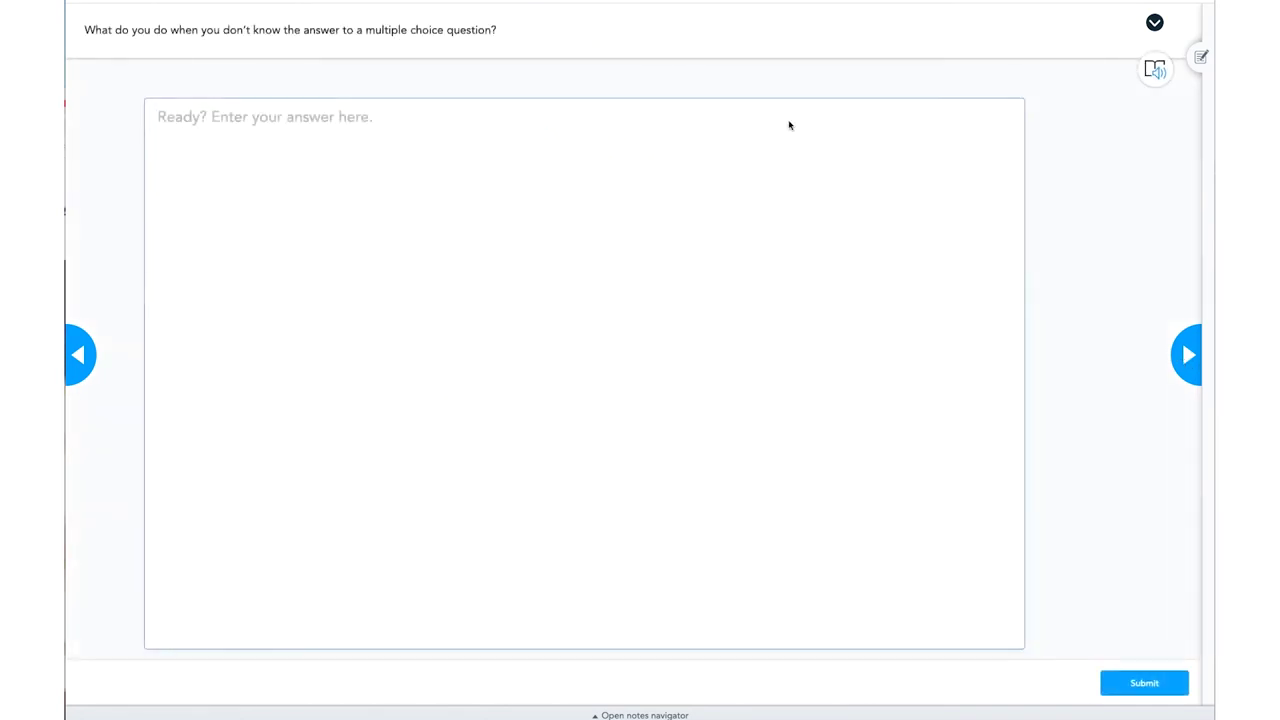
click(1188, 357)
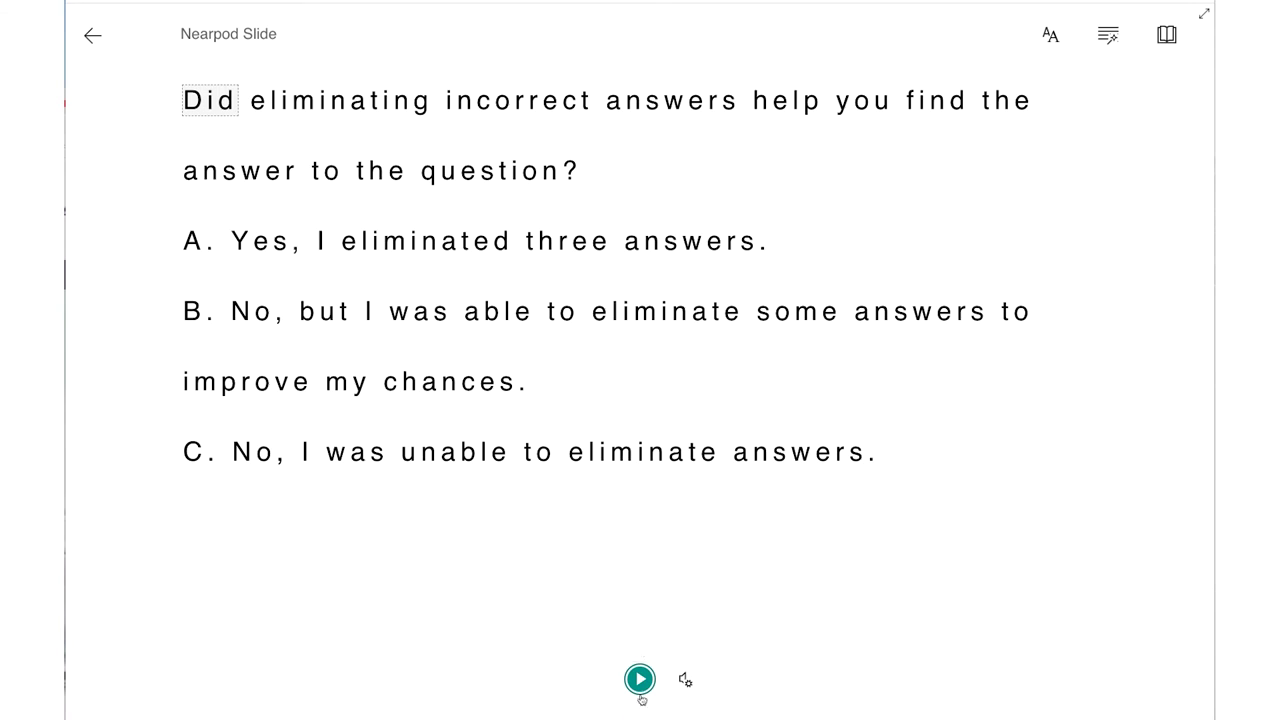
click(640, 679)
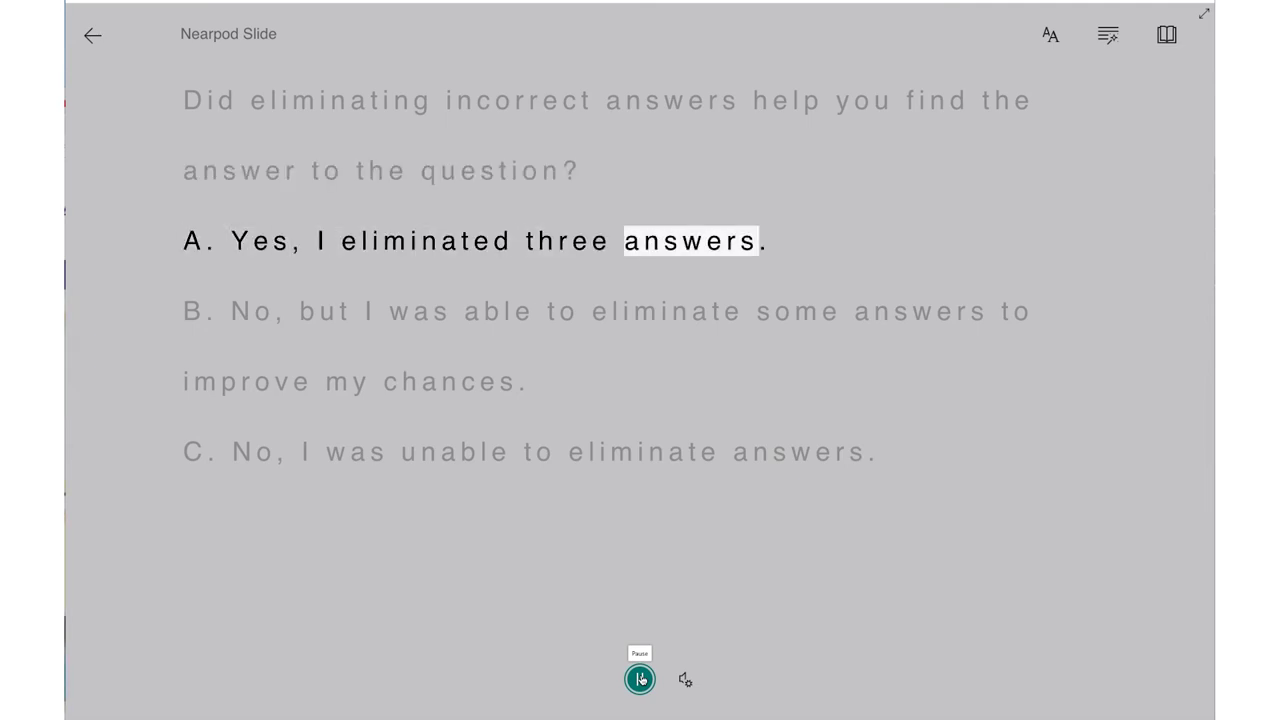
Pause the poll's read-aloud and exit the Immersive Reader.
click(641, 679)
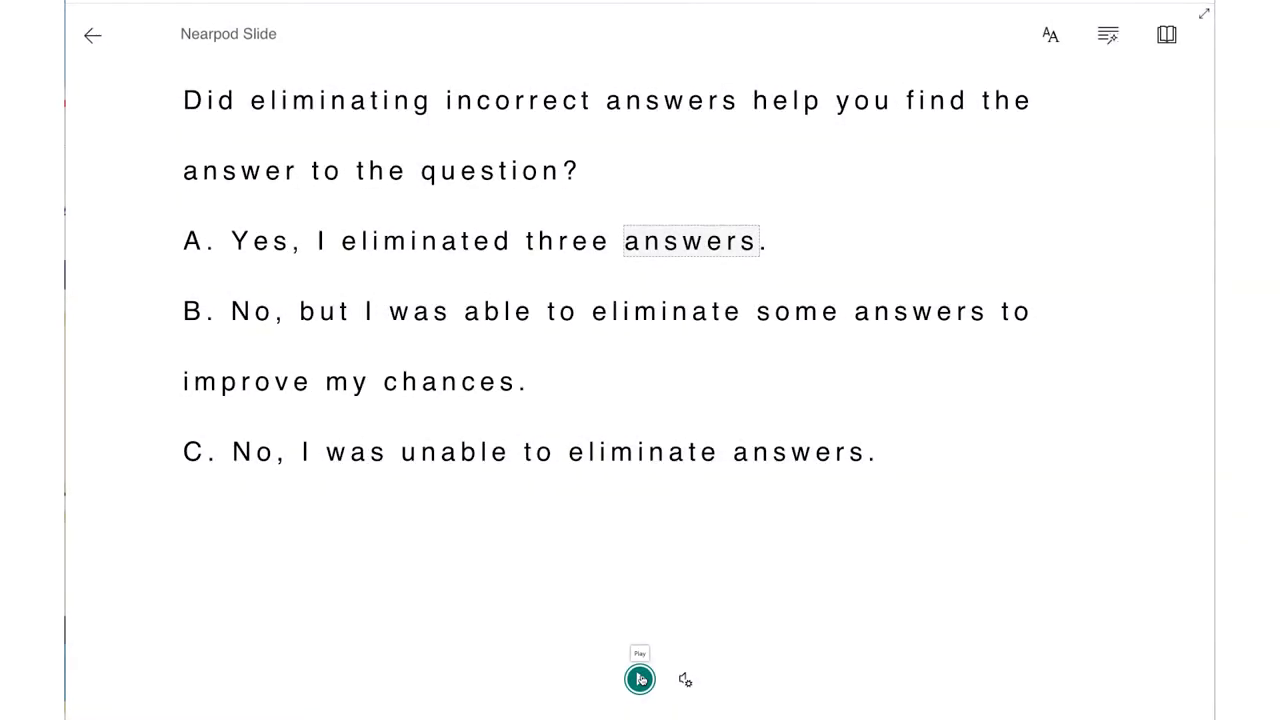
click(92, 37)
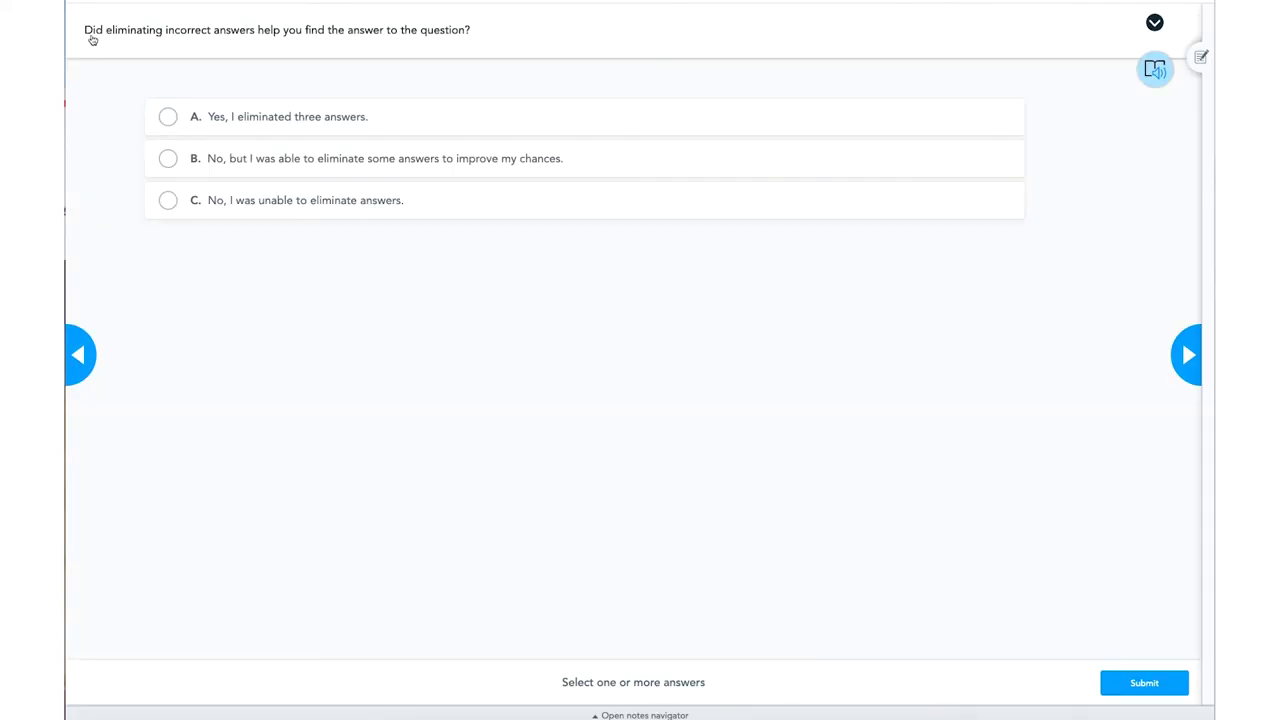
Advance to the water cycle matching activity, and hide and restore its instructions.
click(1188, 355)
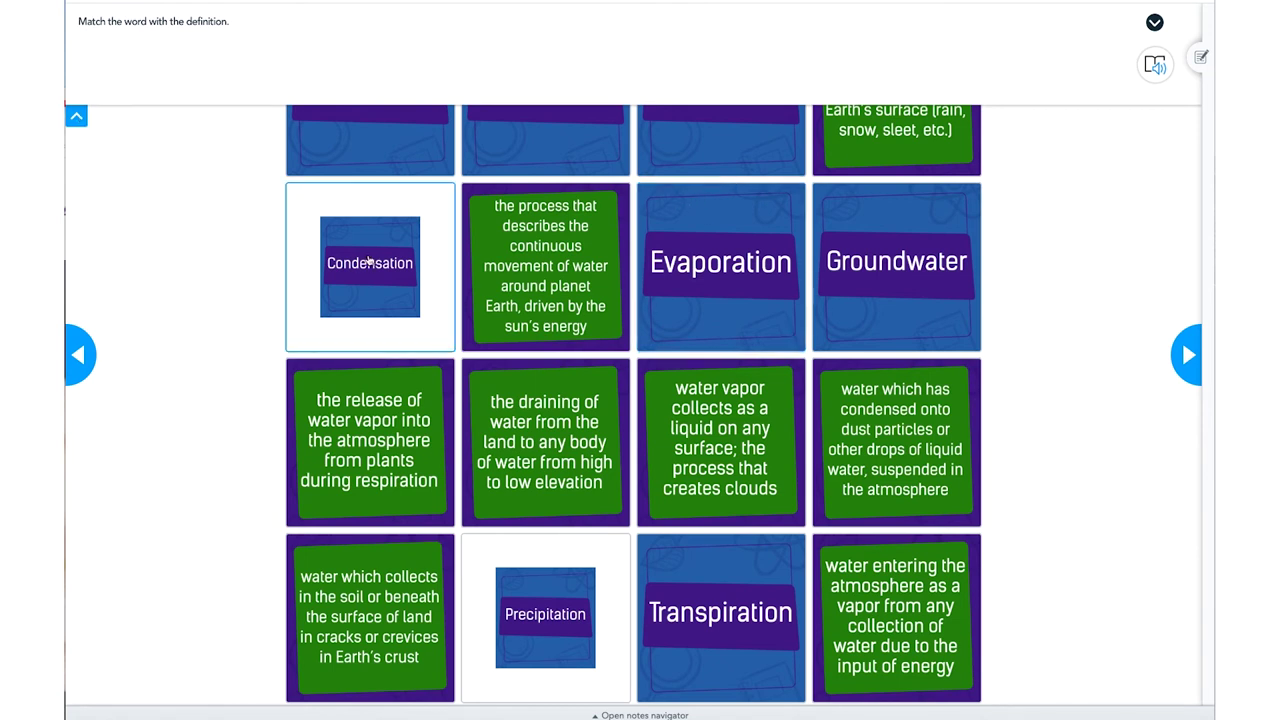
click(78, 119)
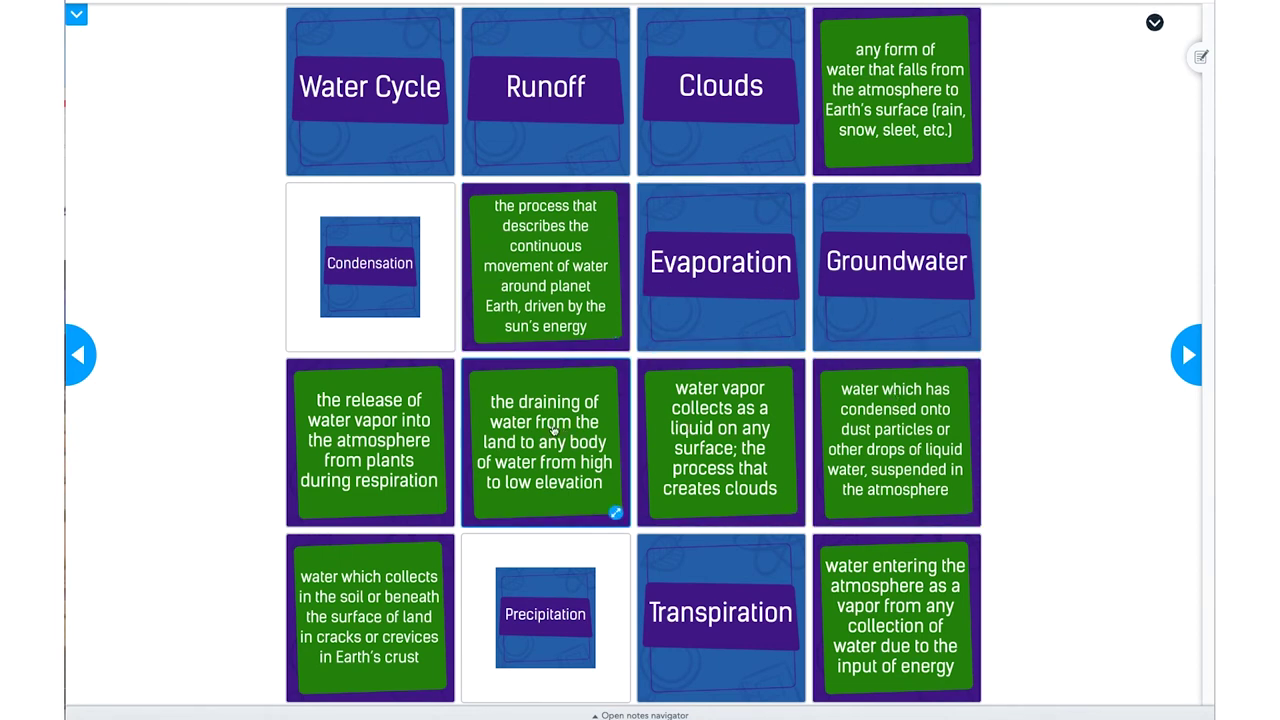
click(82, 19)
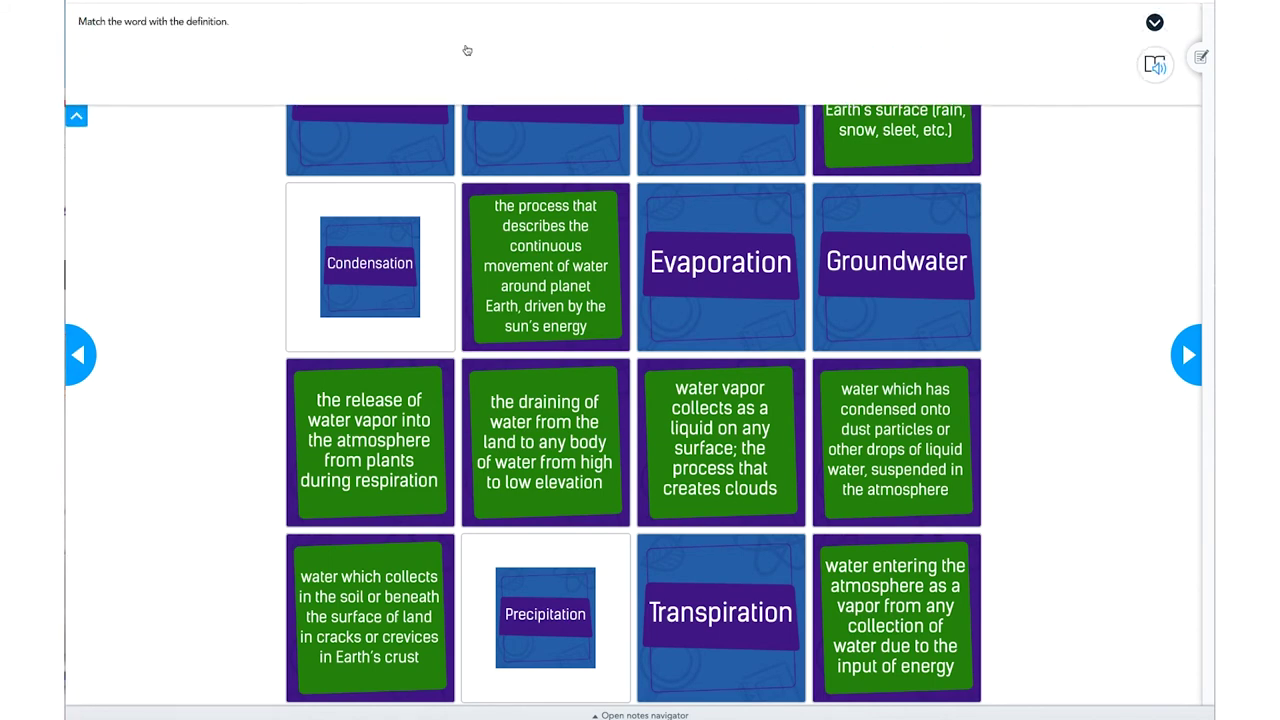
Advance to the four-card groundwater and condensation matching activity, hide its instructions and enlarge the groundwater definition card.
click(1186, 358)
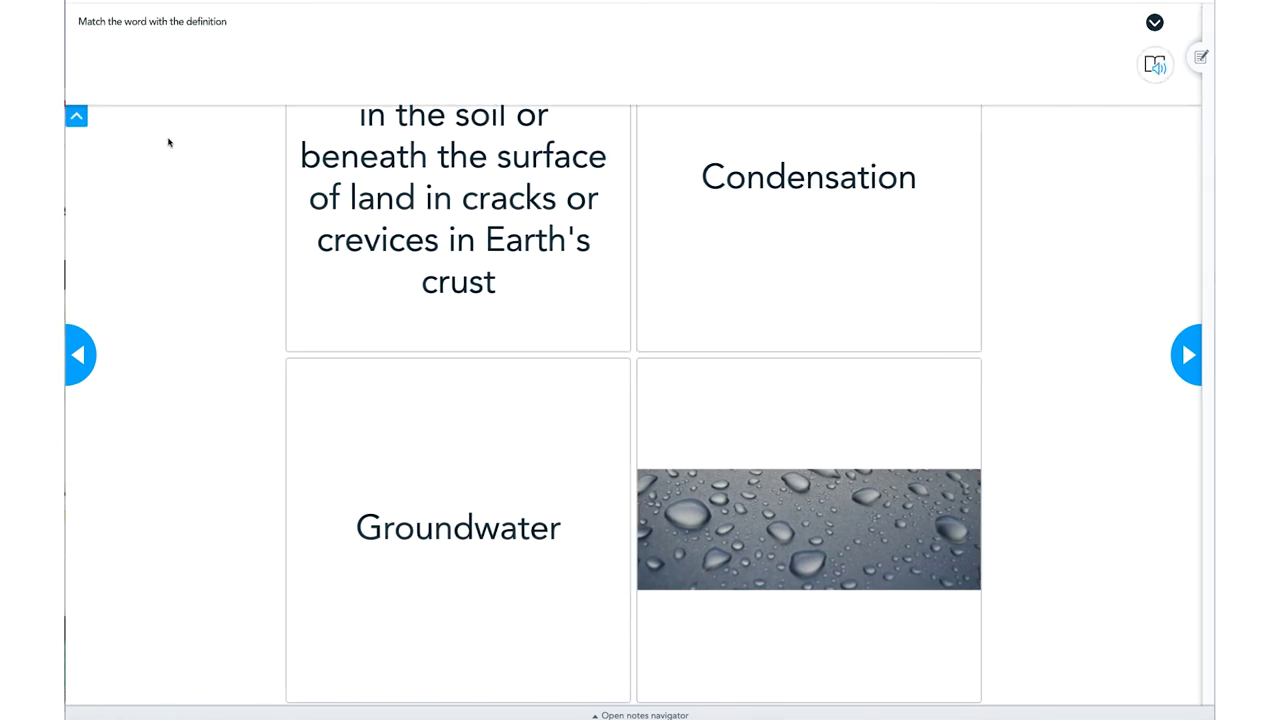
click(80, 120)
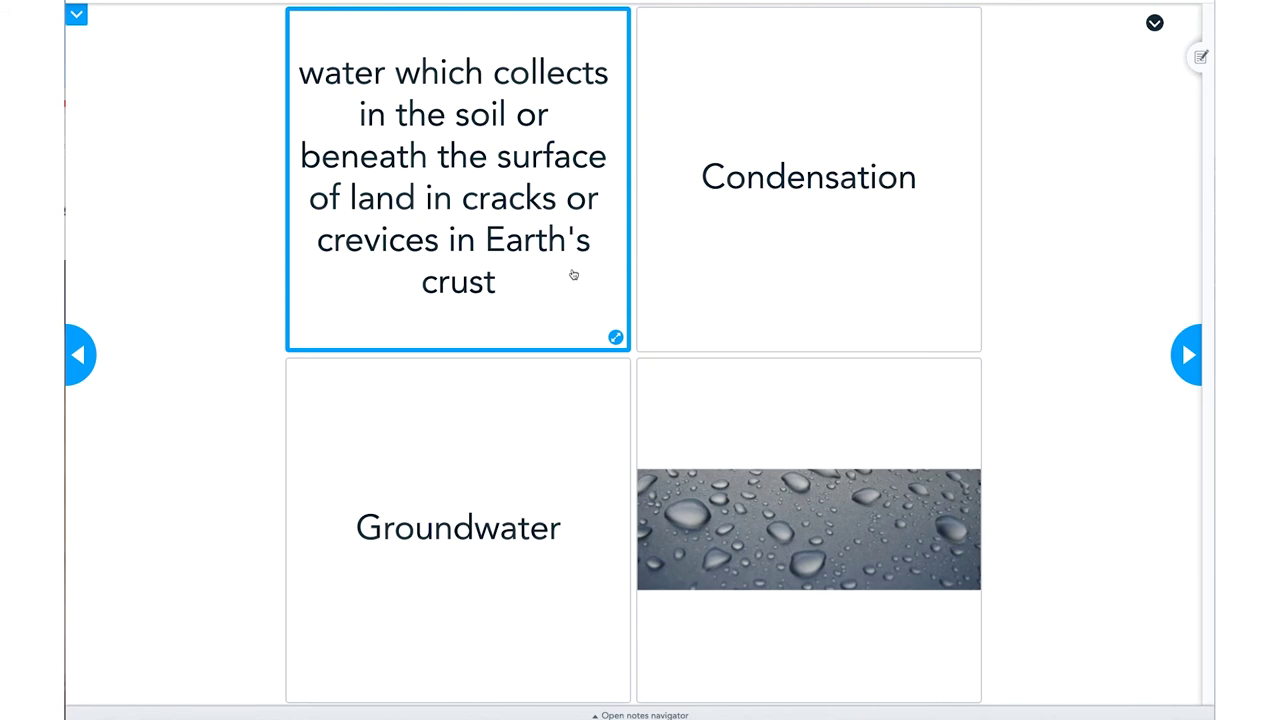
click(615, 337)
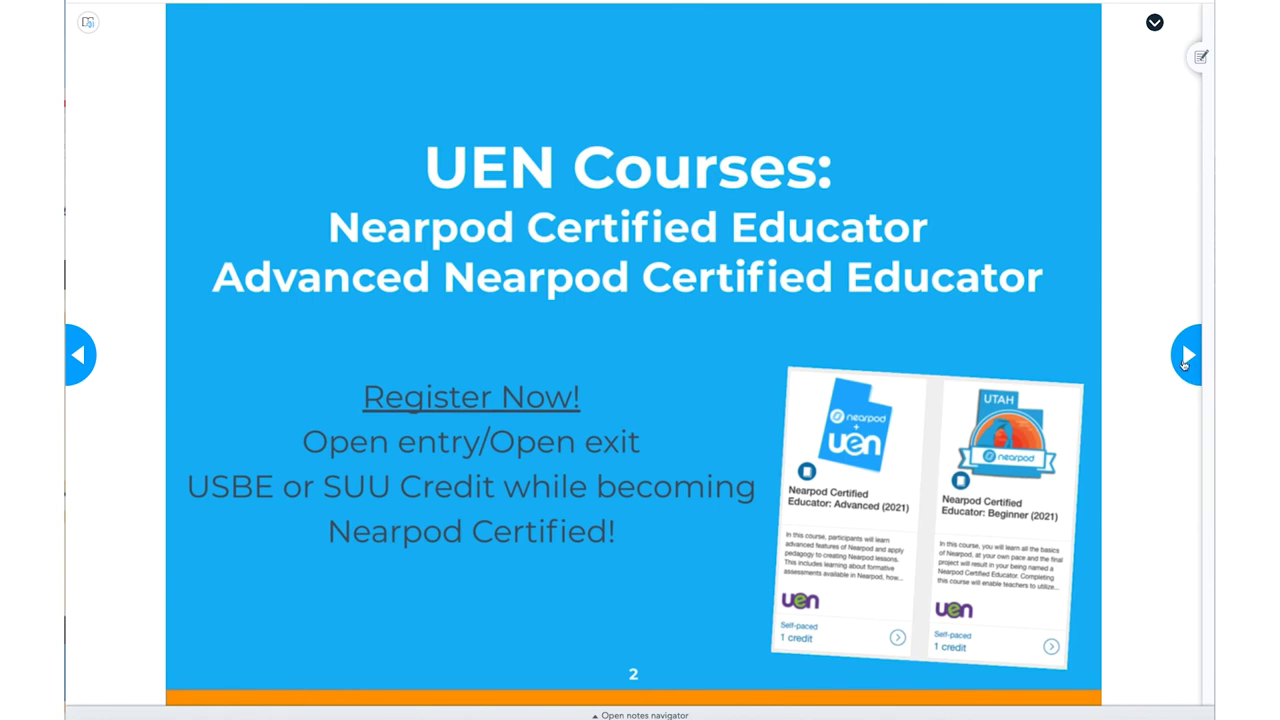
Advance past the UEN Courses slide, play the Premium Plus slide's text aloud in the Immersive Reader, and exit the reader.
click(1186, 357)
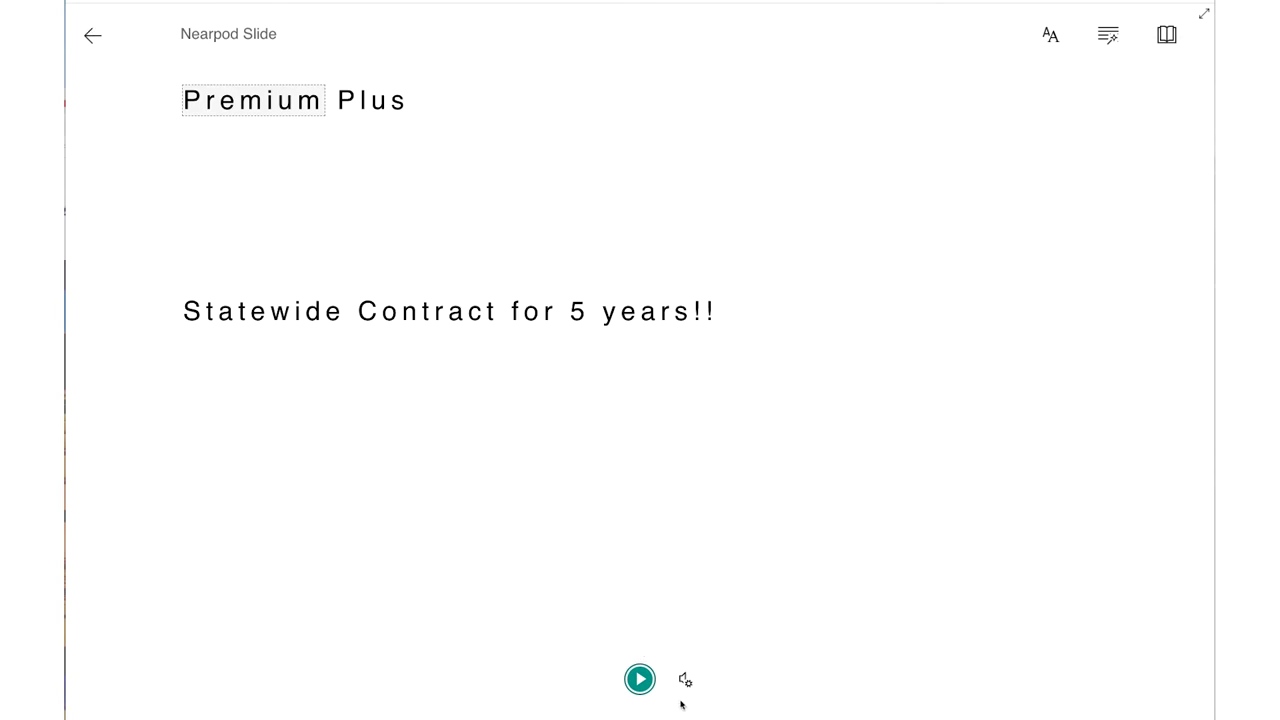
click(640, 680)
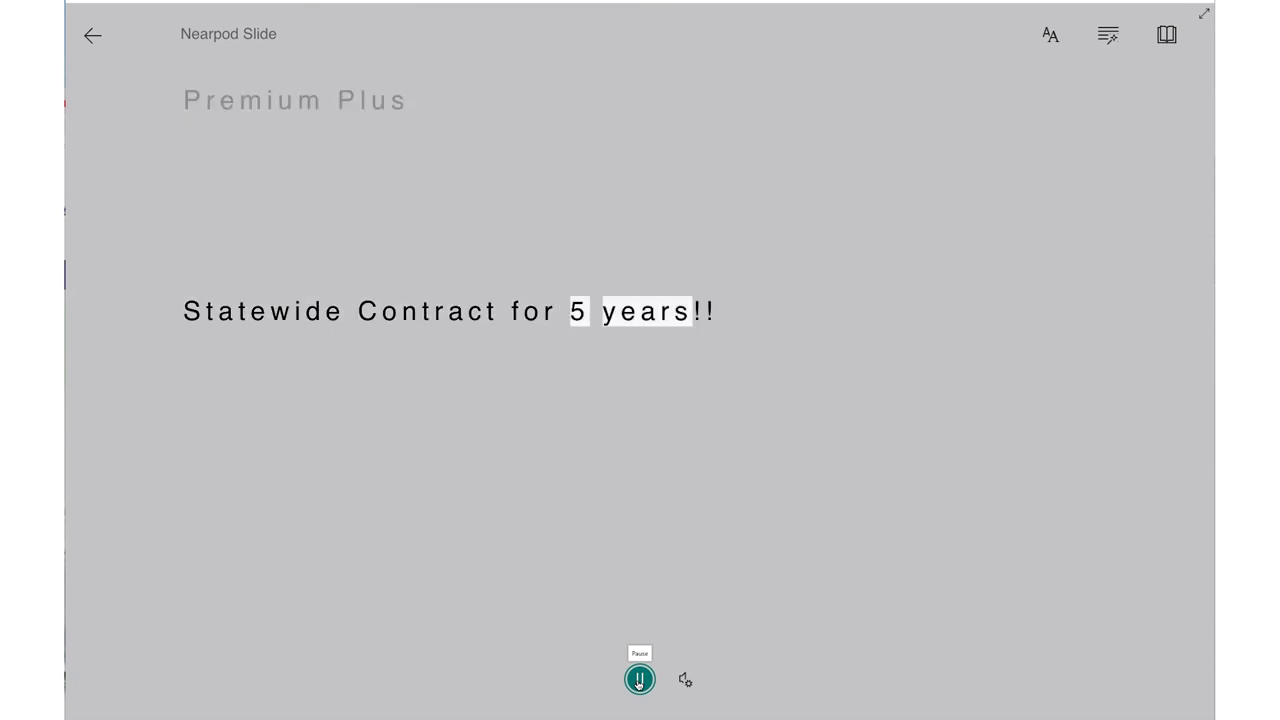
click(639, 679)
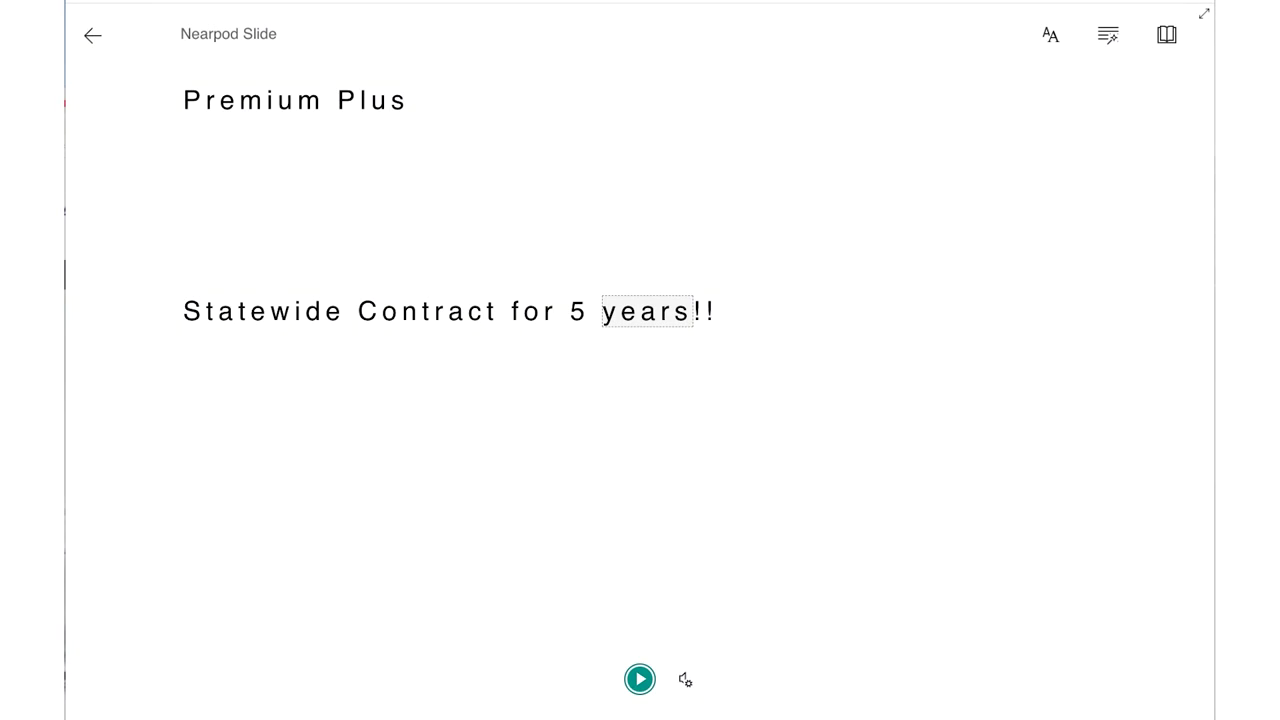
click(92, 35)
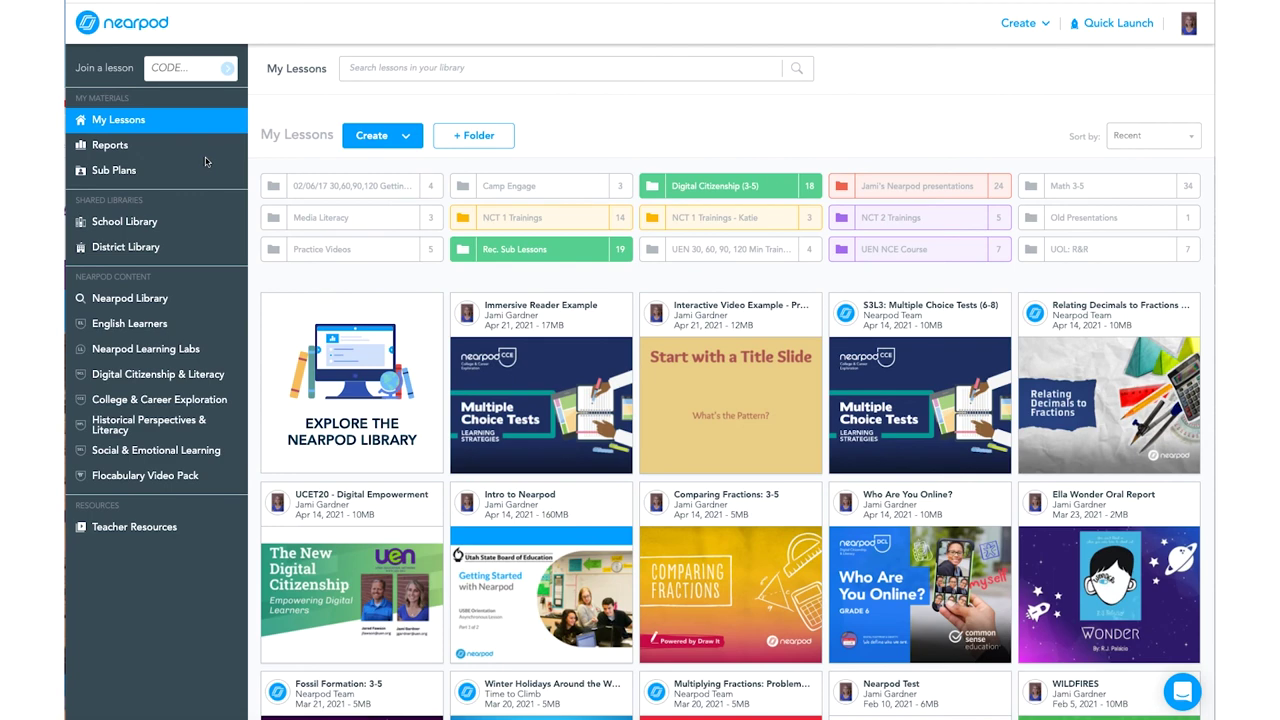
Browse the Nearpod VR collection in the Nearpod Library and open the VR Field Trips bundle.
click(127, 299)
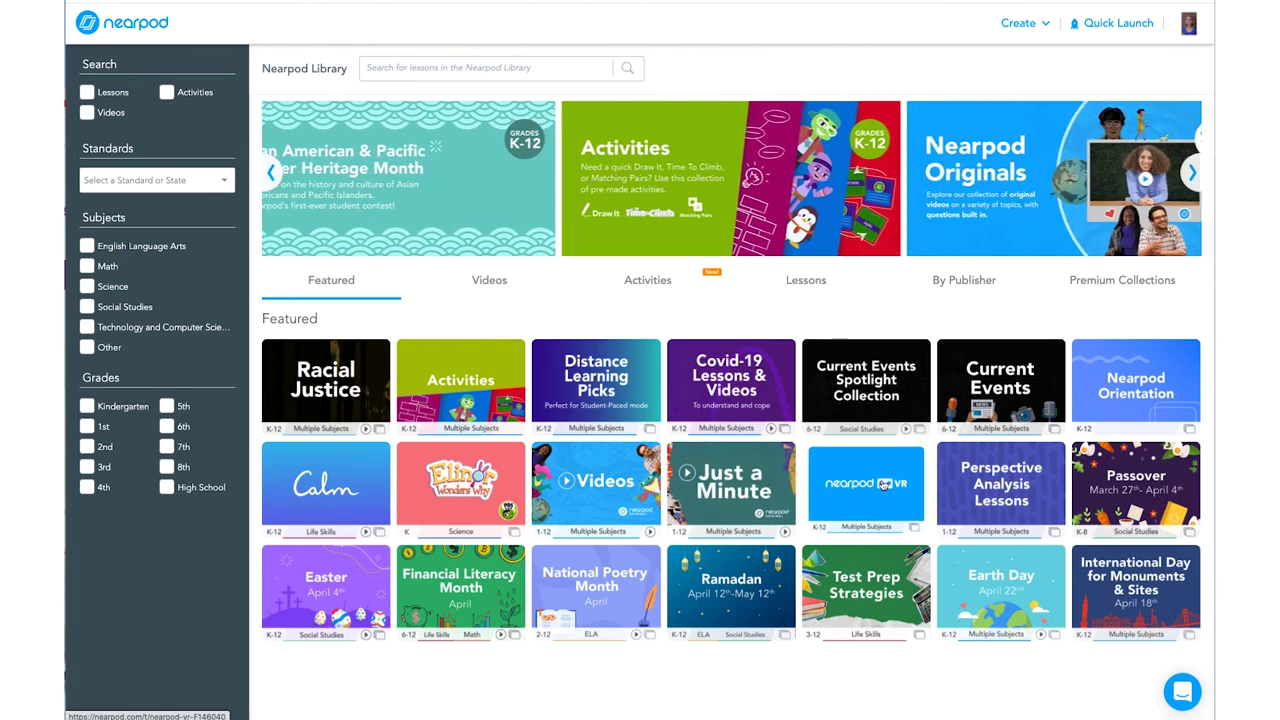
click(883, 484)
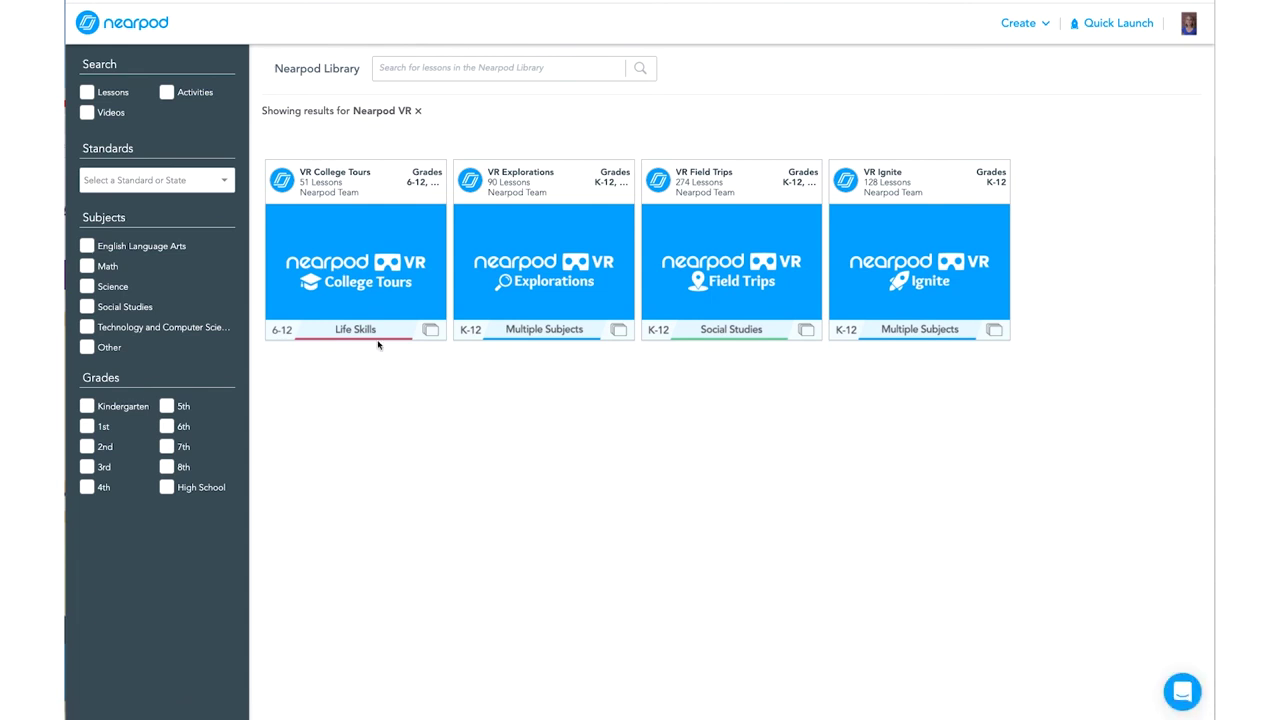
mouse_move(563, 339)
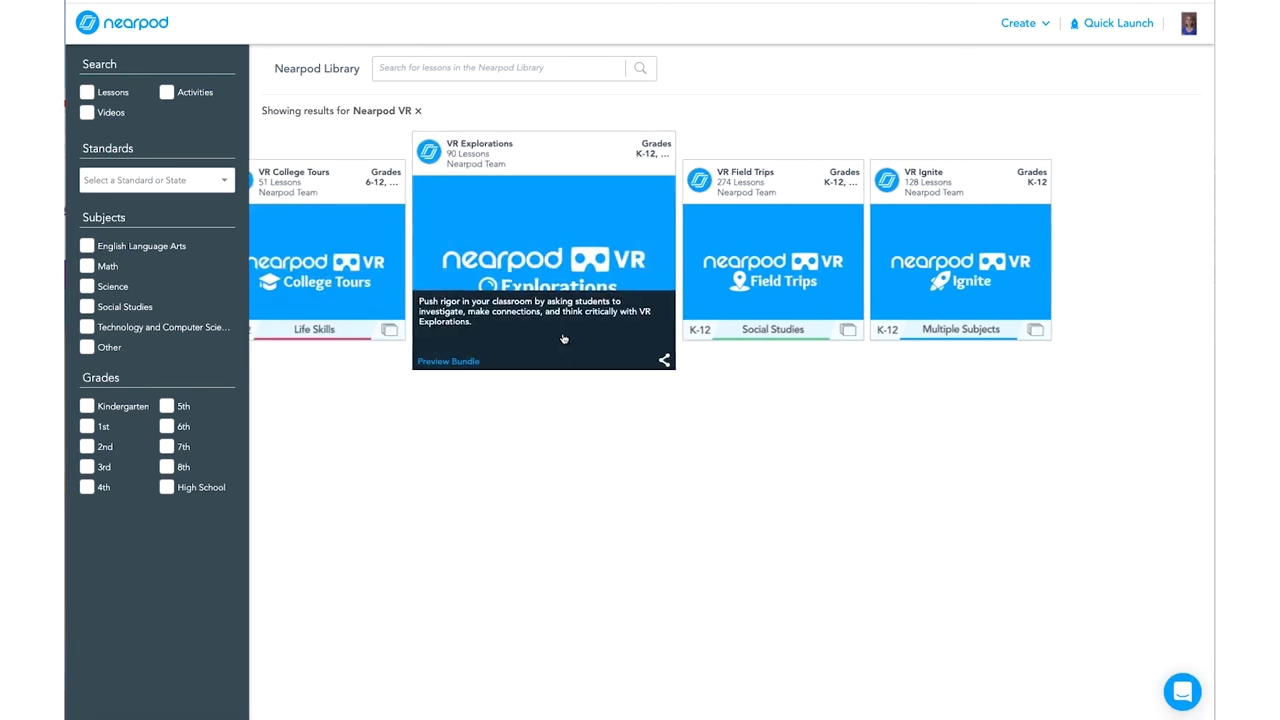
mouse_move(750, 339)
mouse_move(945, 336)
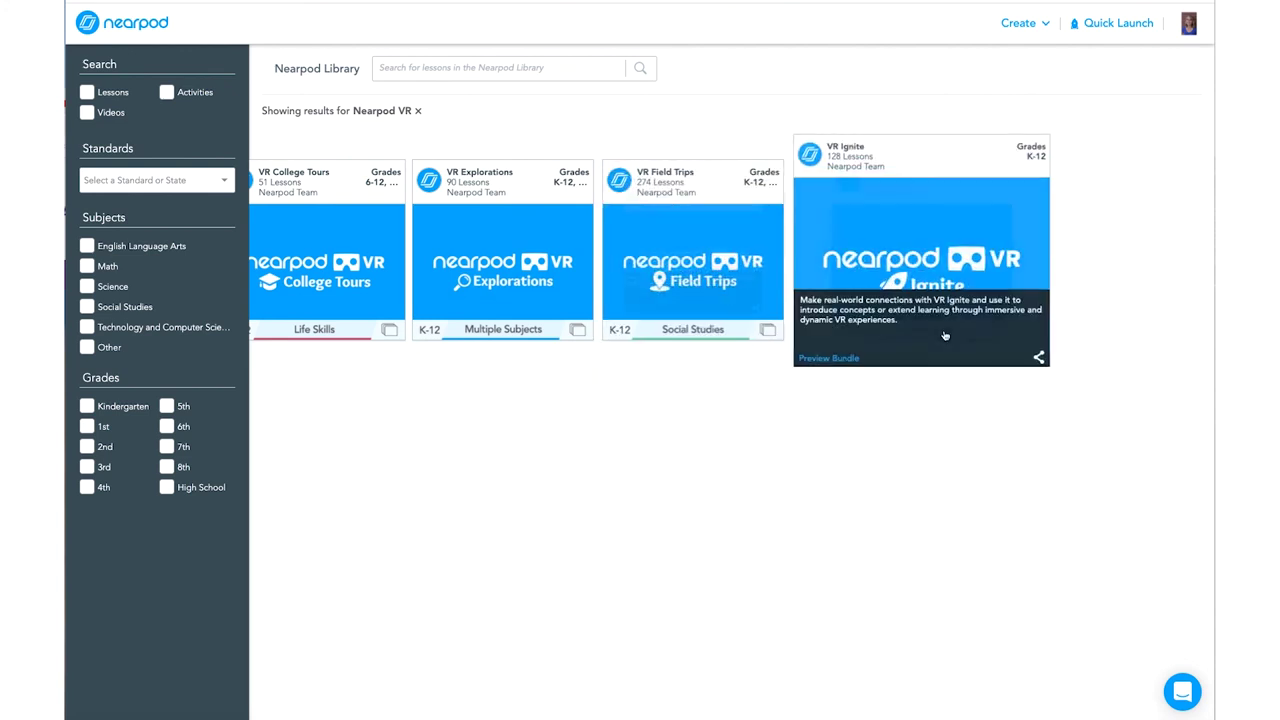
mouse_move(688, 250)
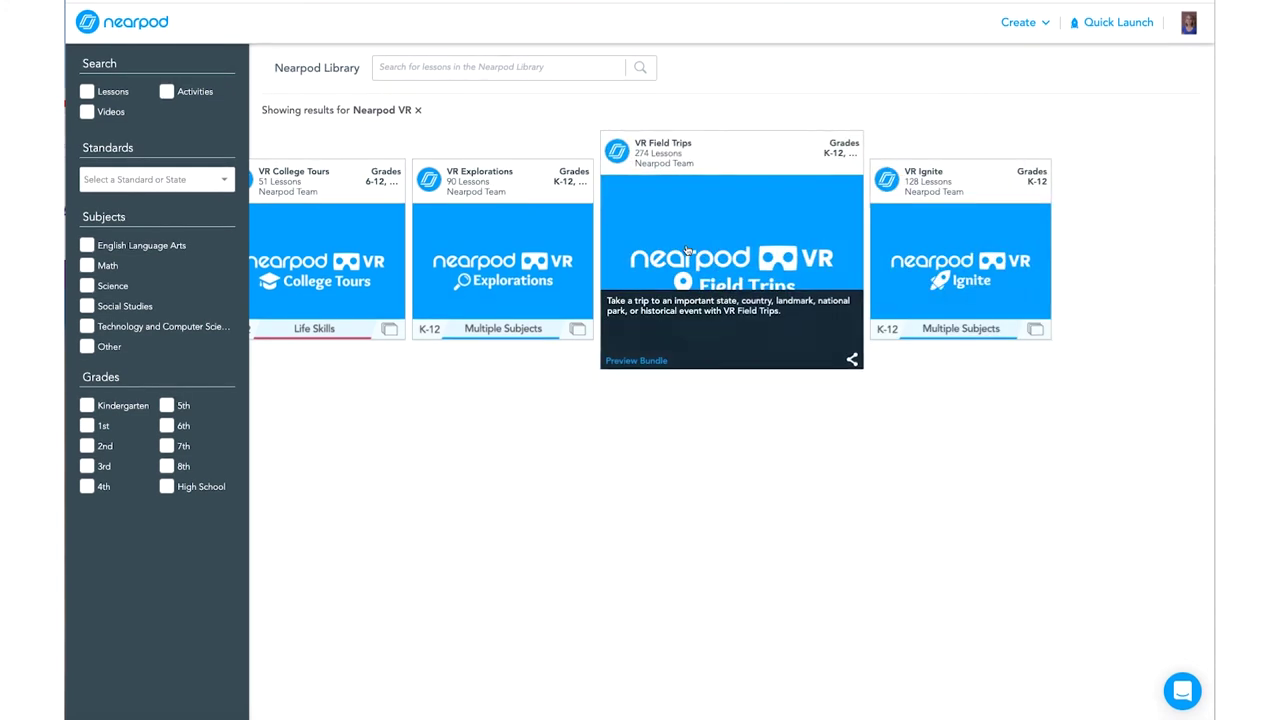
click(645, 361)
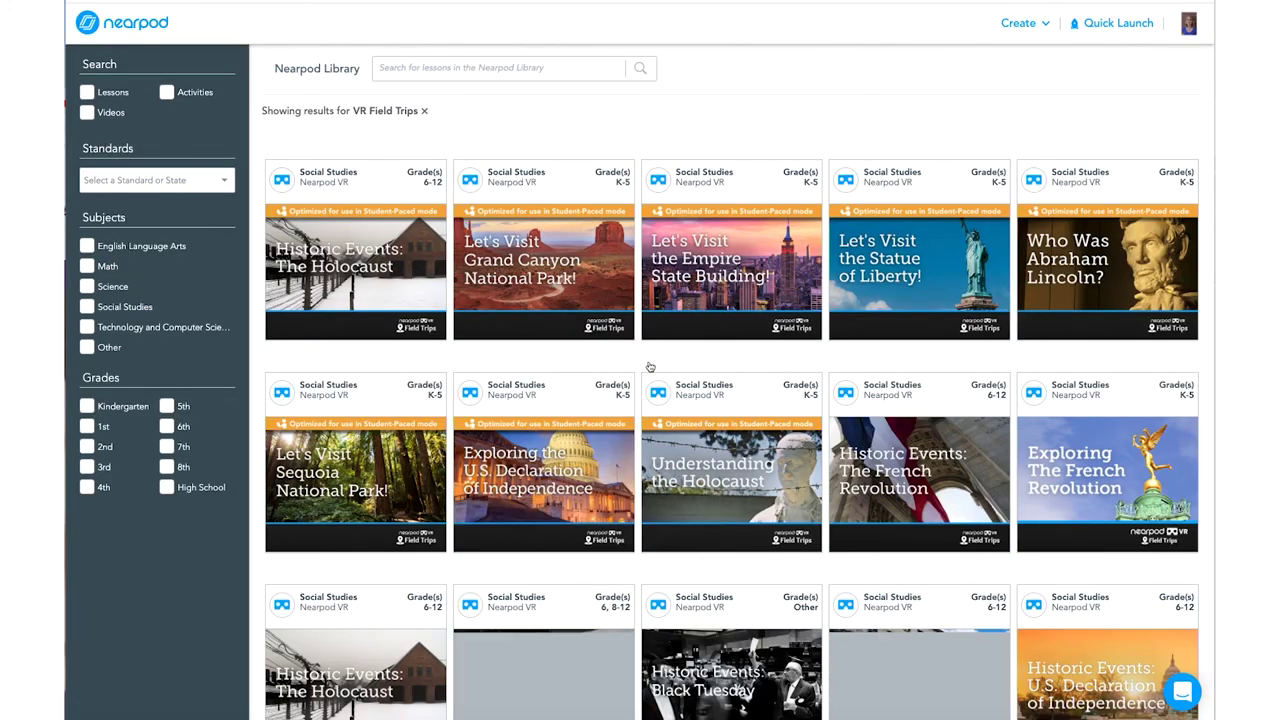
Preview the "Let's Visit Grand Canyon National Park!" lesson and advance to the 360-degree view on slide 6.
mouse_move(573, 283)
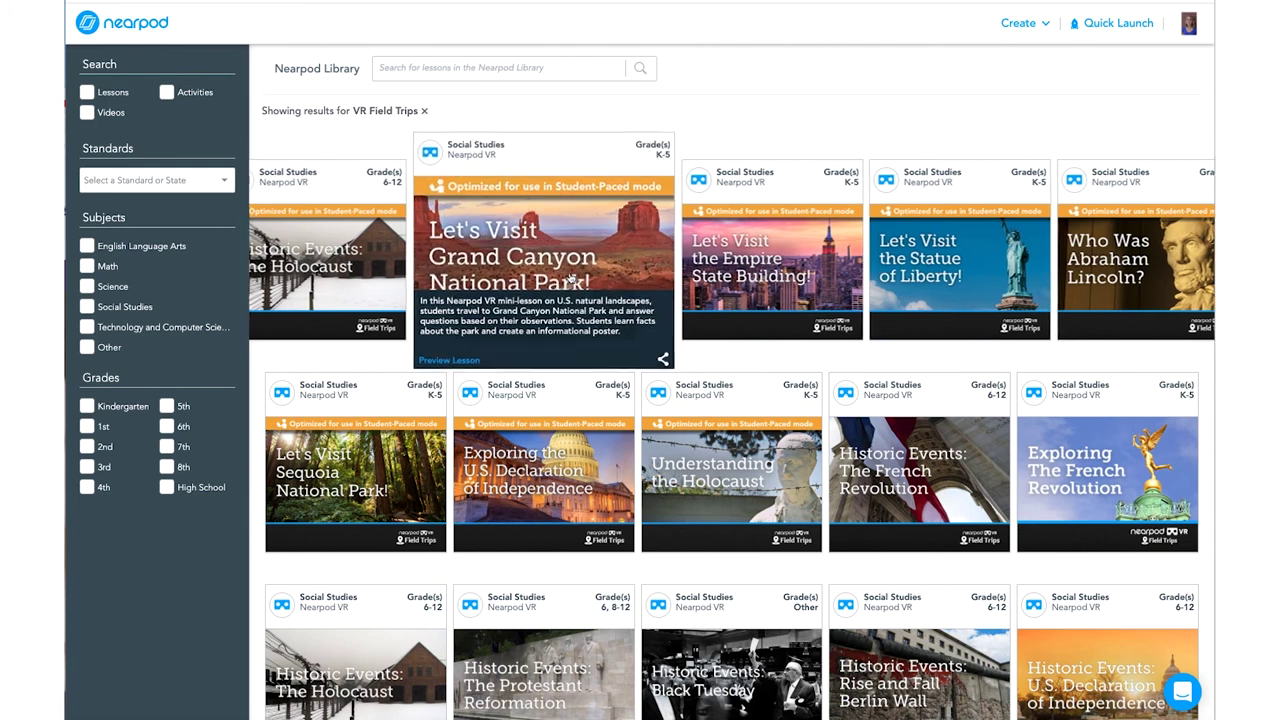
click(449, 362)
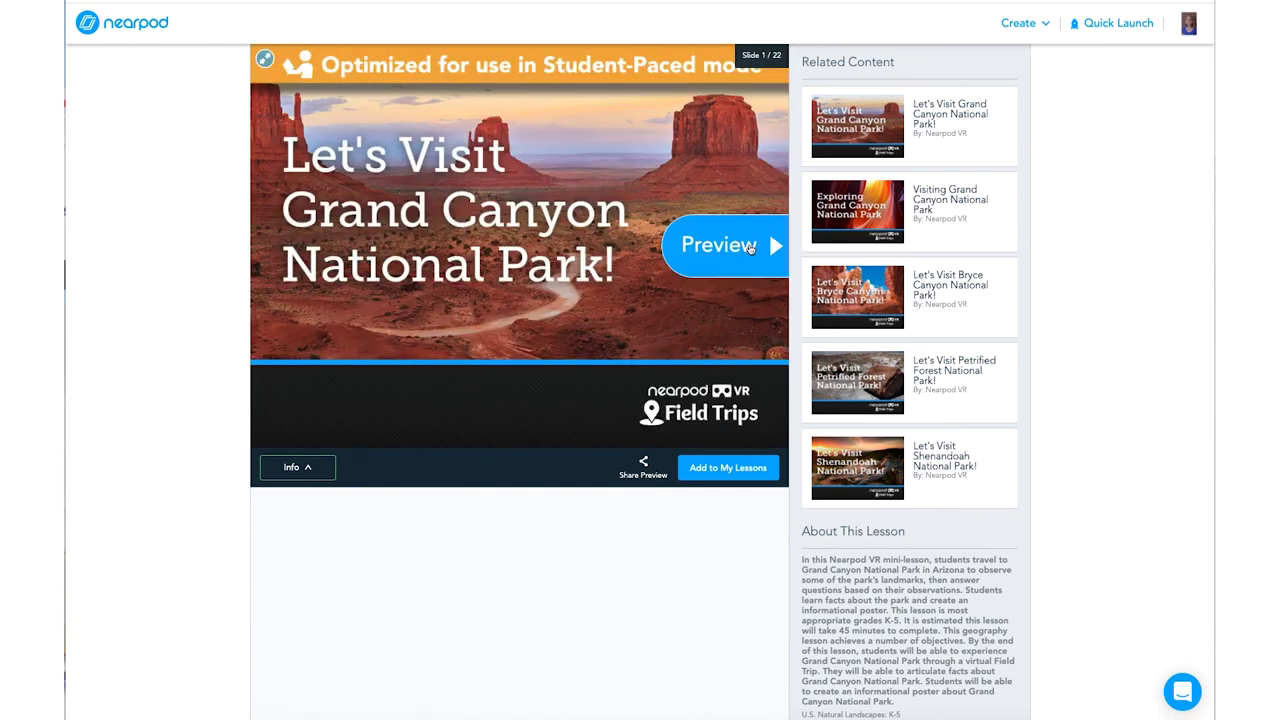
click(750, 248)
click(776, 246)
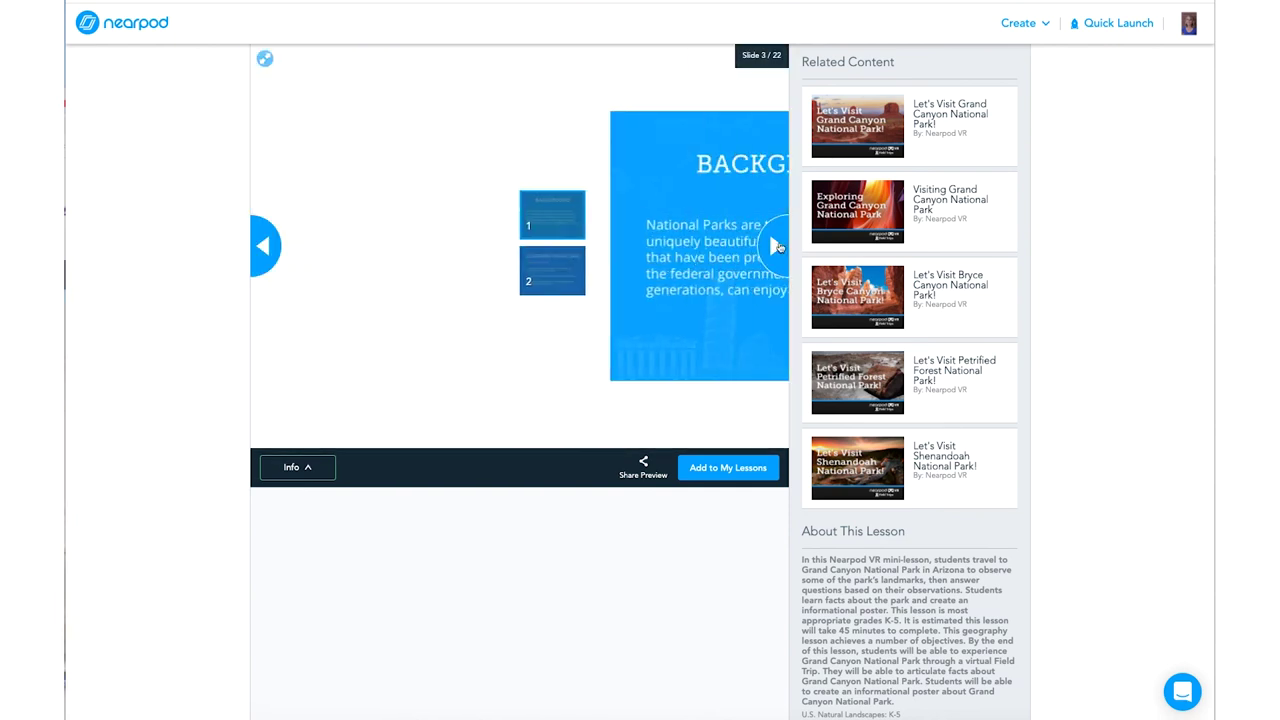
click(776, 246)
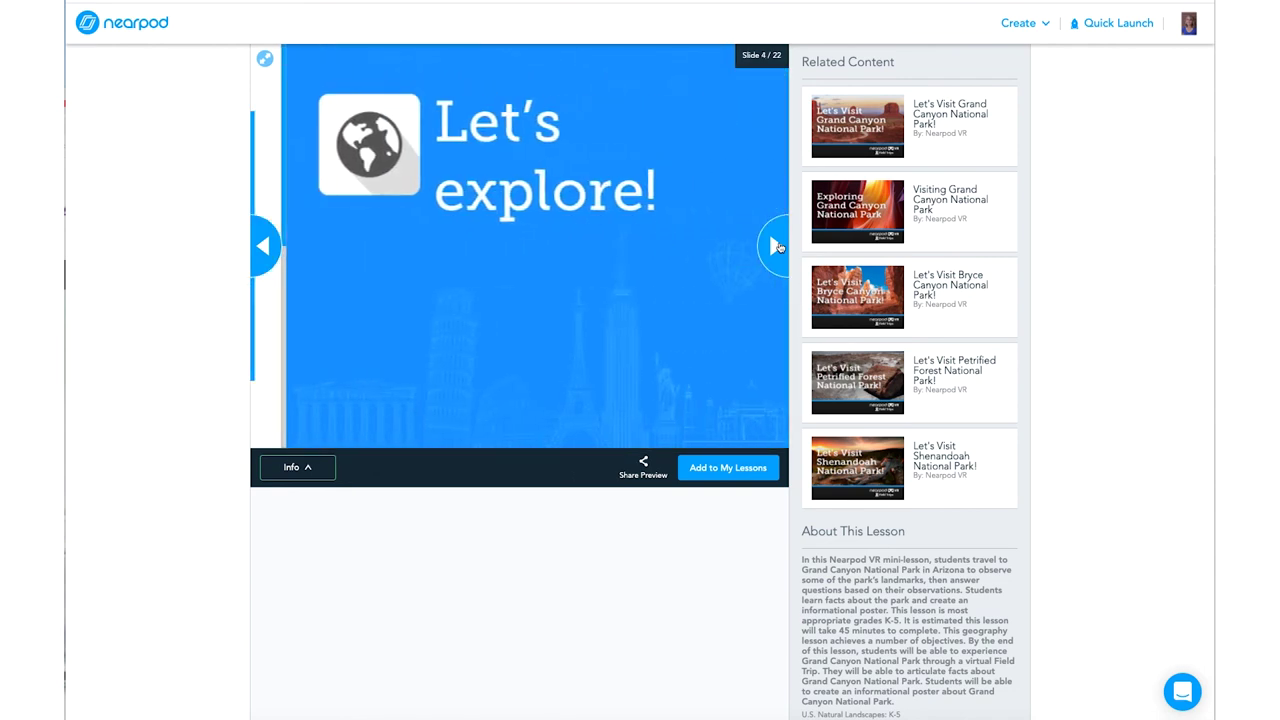
click(777, 246)
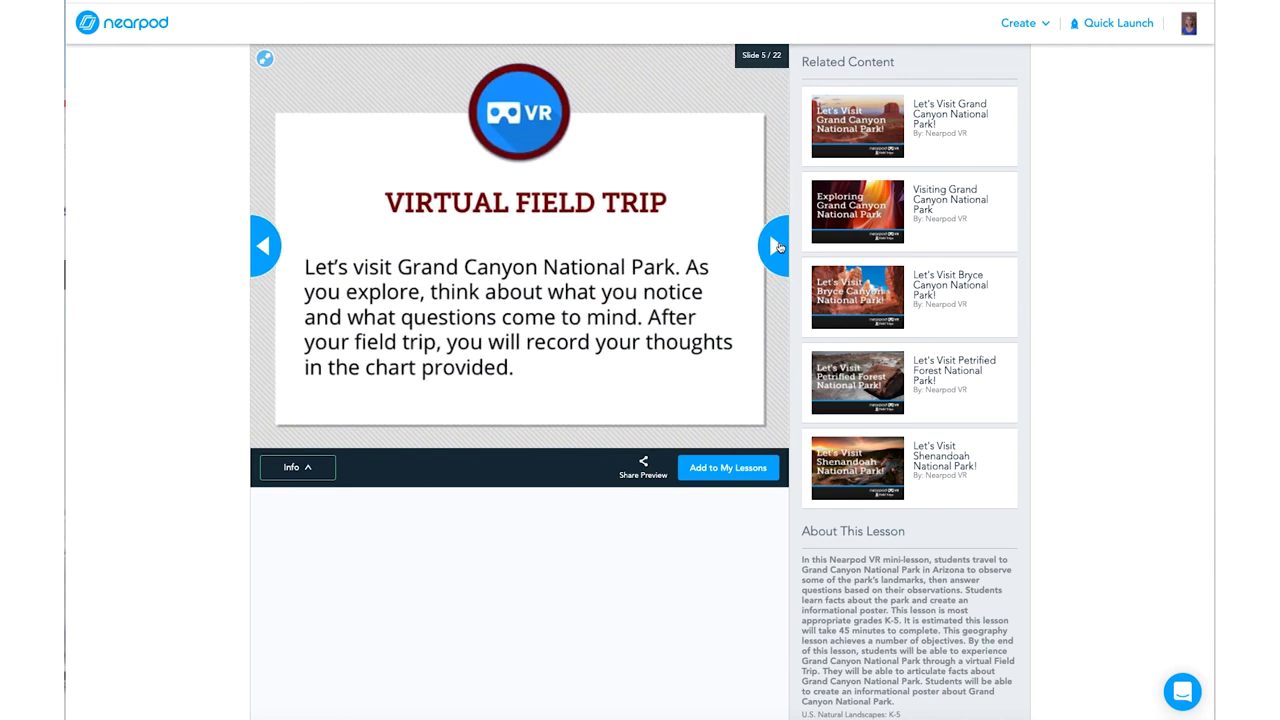
click(777, 246)
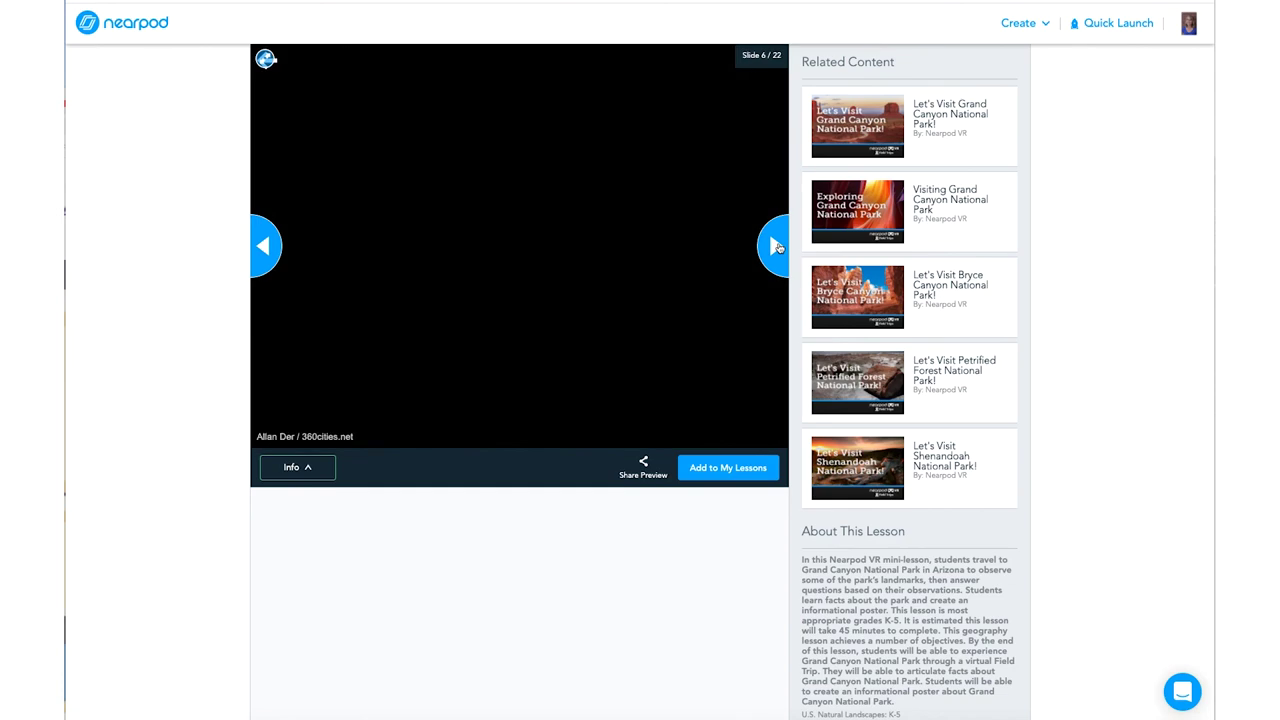
Look around the Grand Canyon 360-degree view, and add the lesson to My Lessons.
drag(679, 291, 381, 276)
drag(699, 284, 768, 345)
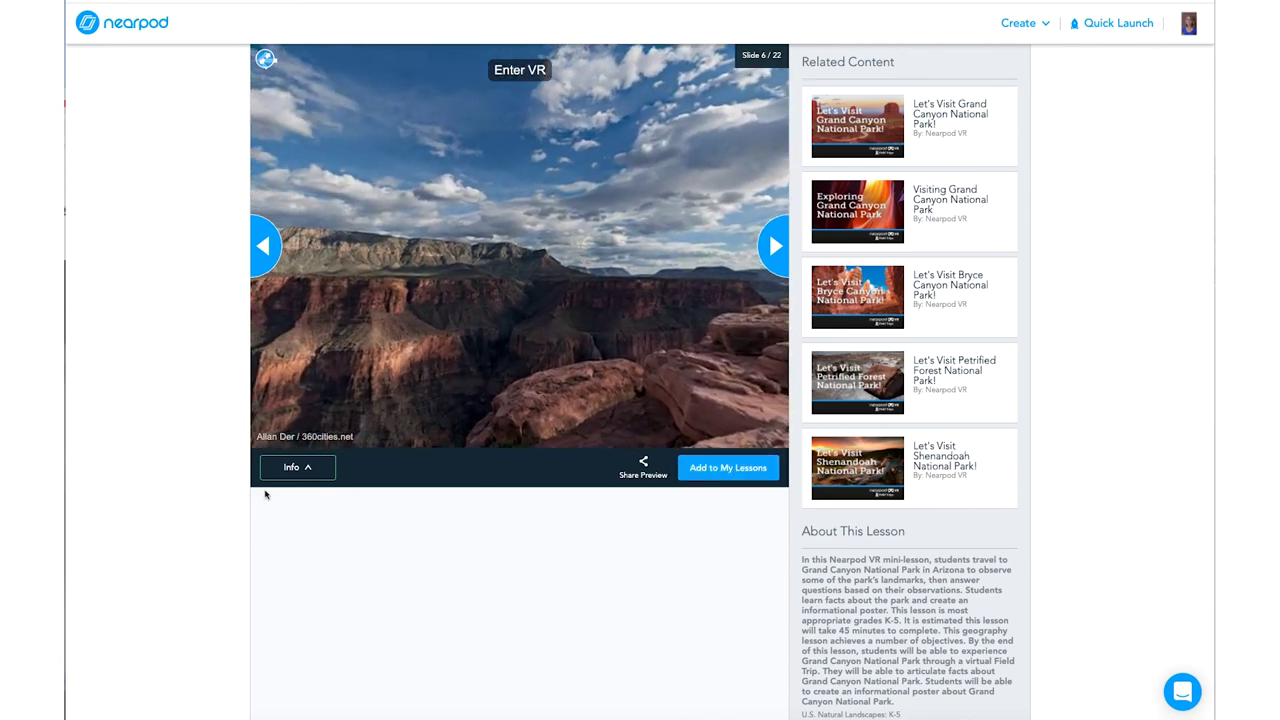
click(740, 478)
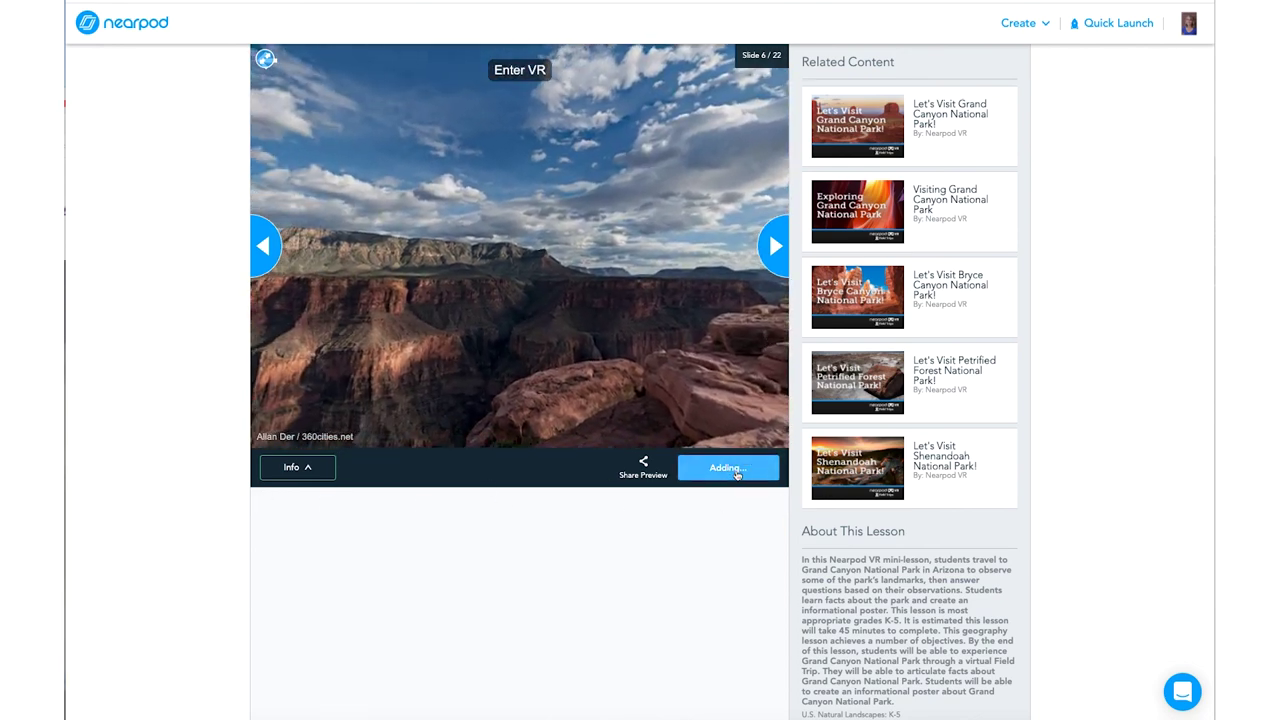